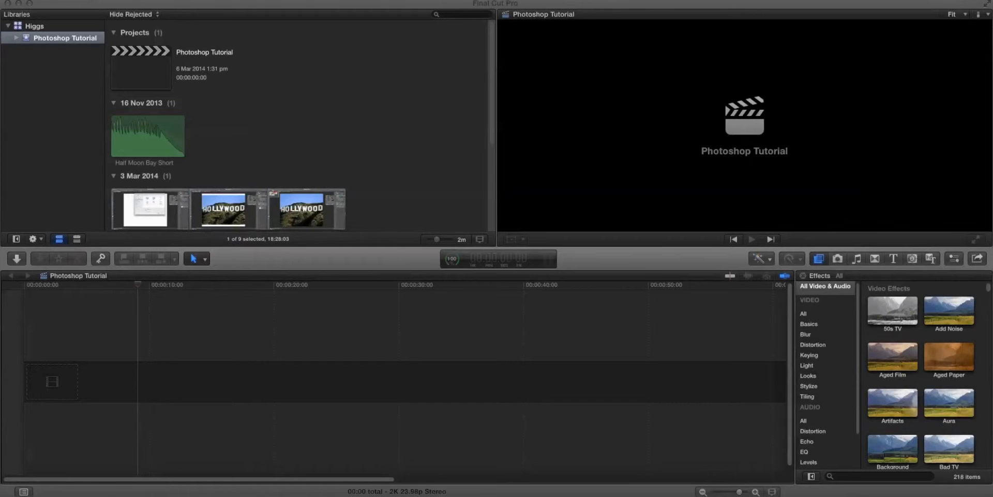
# Create a new event named Film in the existing library.
pyautogui.click(93, 1)
pyautogui.moveTo(93, 7)
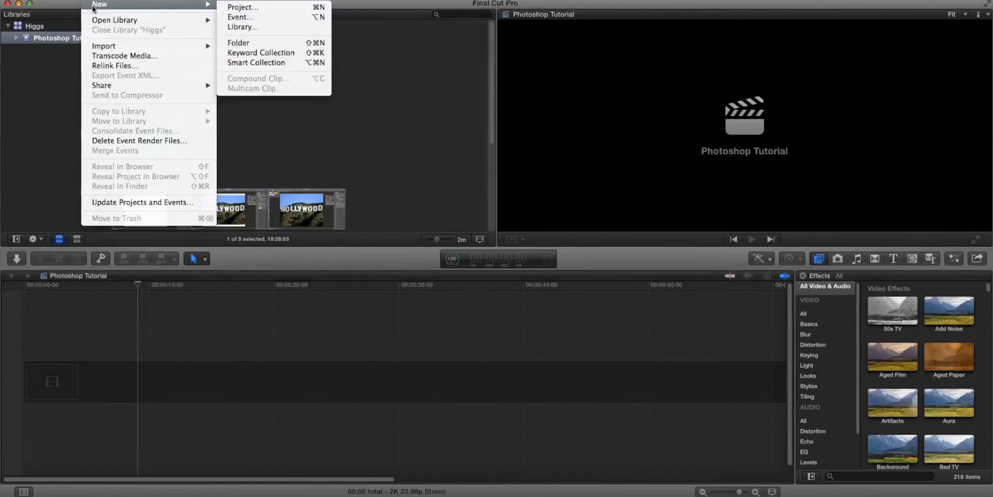
pyautogui.click(236, 17)
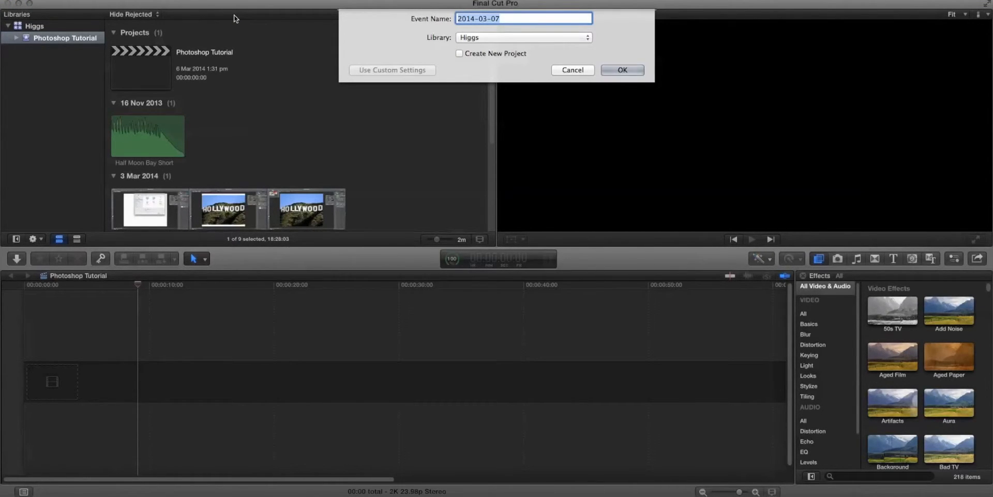
pyautogui.write('Film')
pyautogui.click(624, 69)
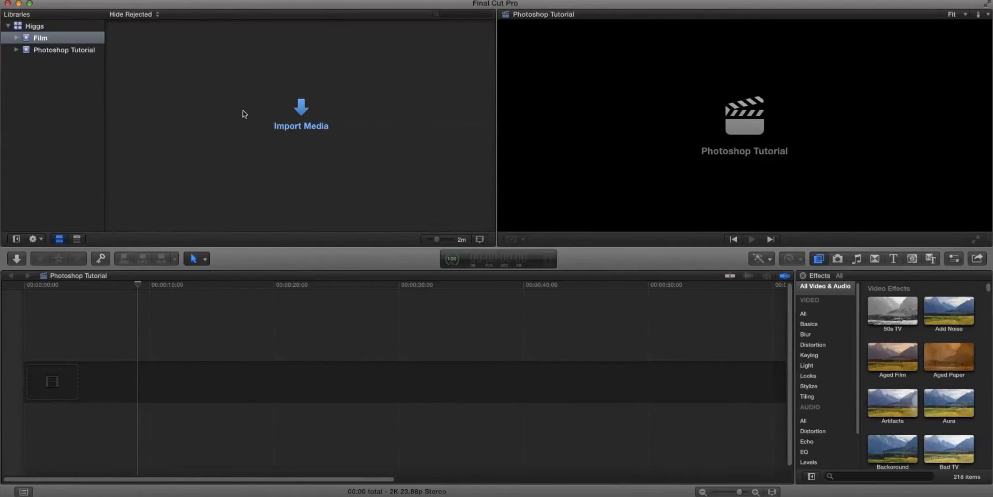
# Import the Raw folder from the Desktop into the Film event, copying its files into the library.
pyautogui.click(290, 114)
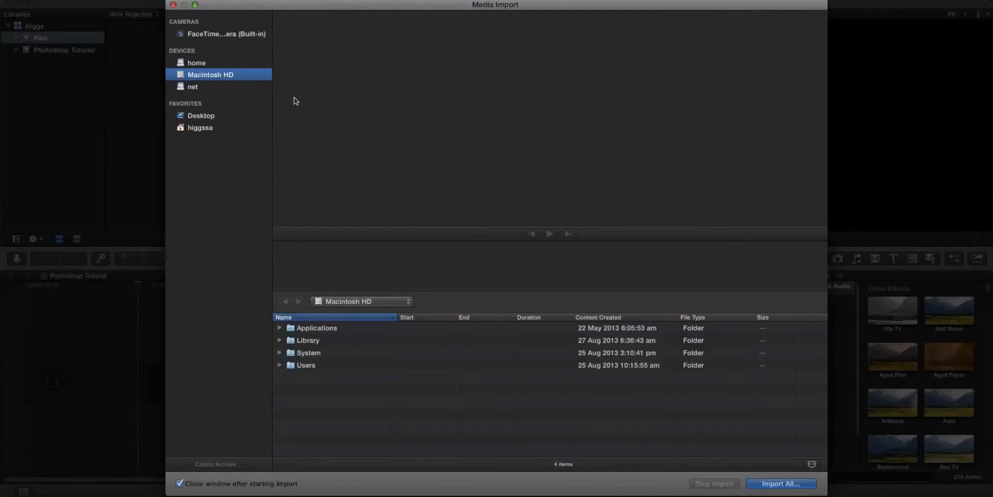
pyautogui.click(201, 118)
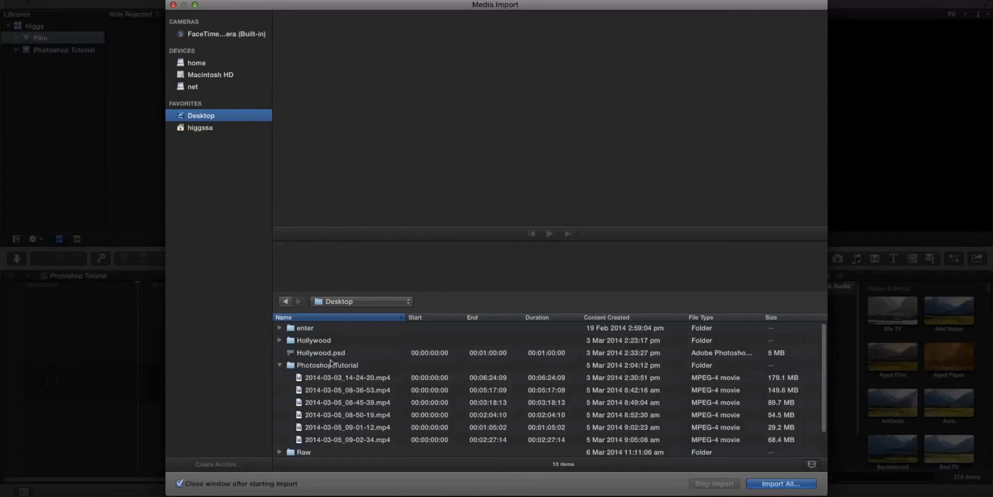
pyautogui.click(304, 450)
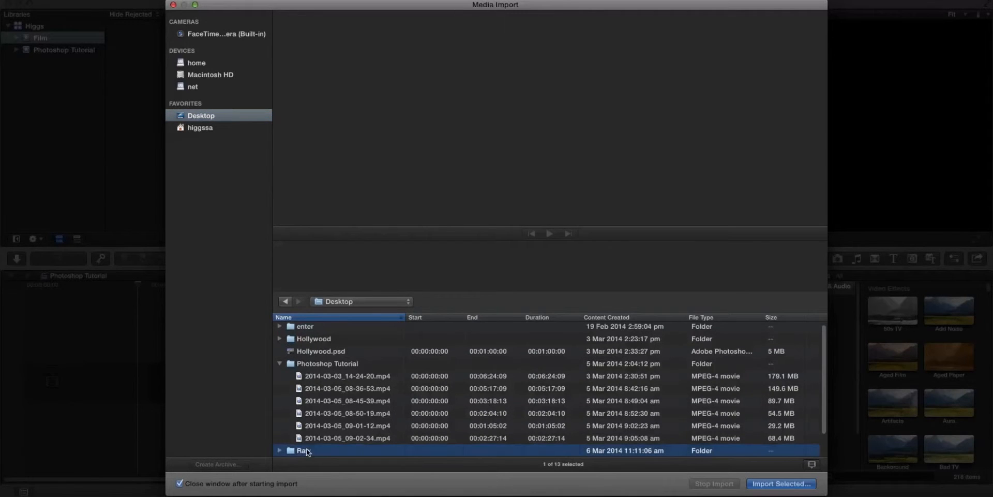
pyautogui.click(774, 485)
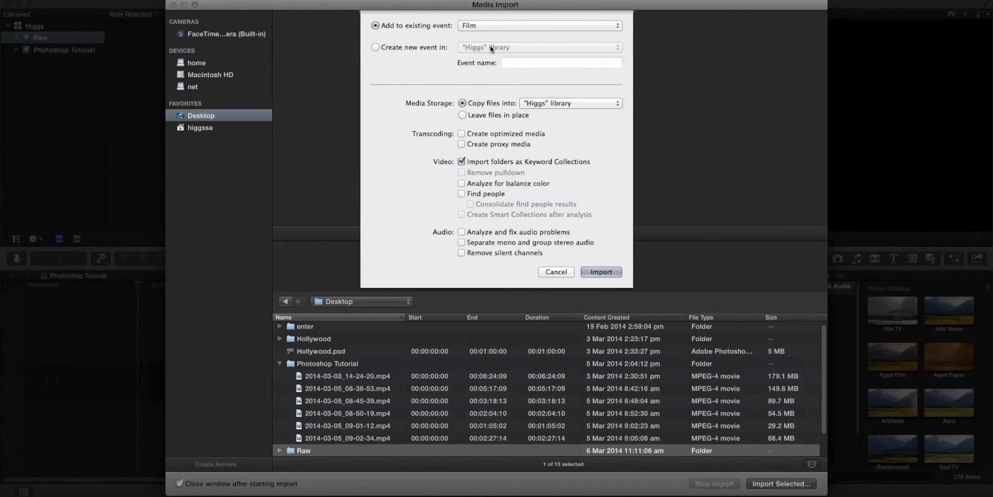
pyautogui.click(597, 270)
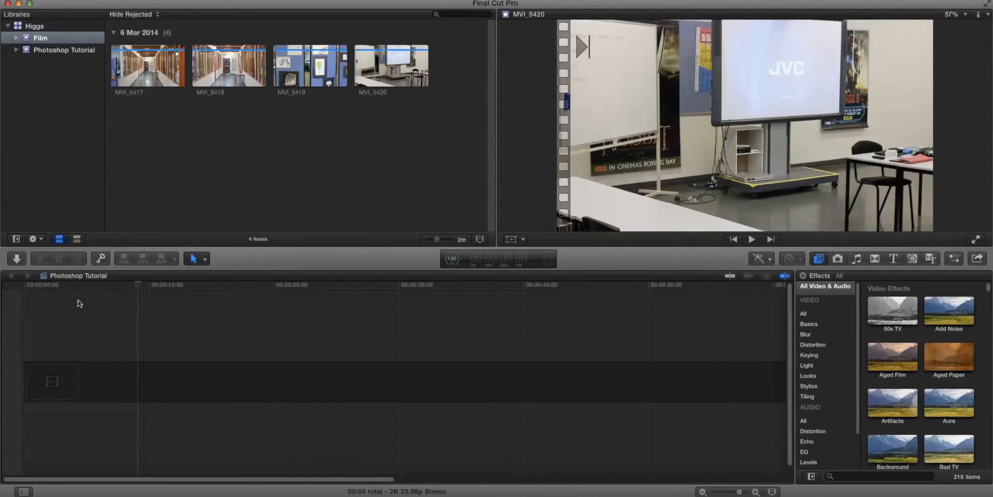
# Create a new project named Film in the Film event.
pyautogui.click(94, 0)
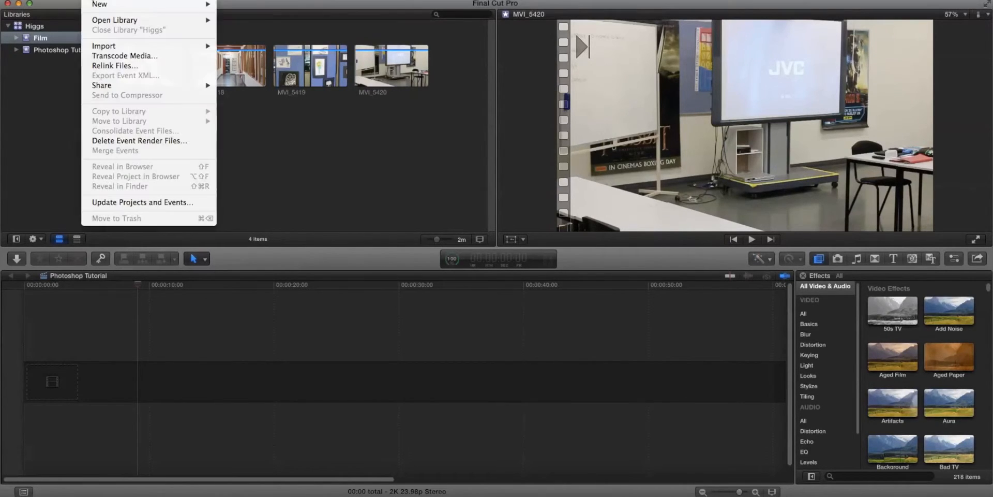
pyautogui.moveTo(104, 4)
pyautogui.click(239, 13)
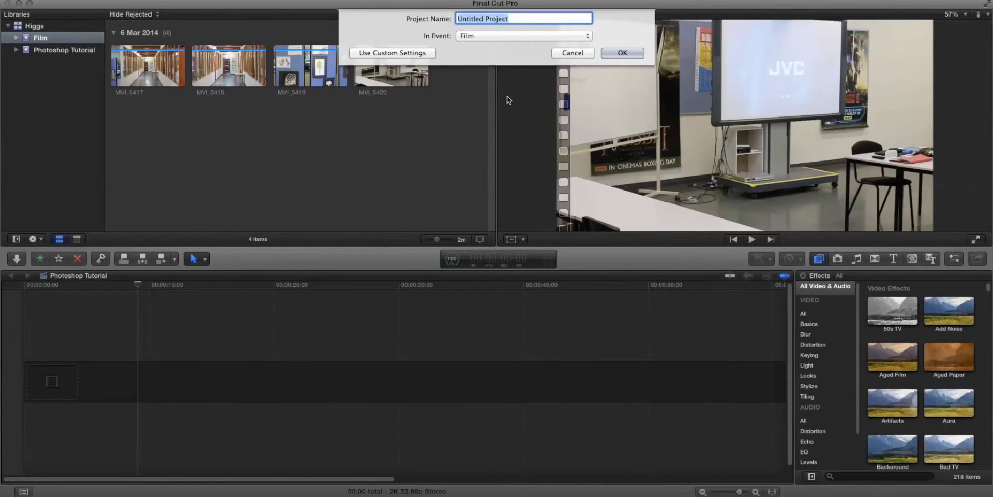
pyautogui.write('Film')
pyautogui.click(622, 52)
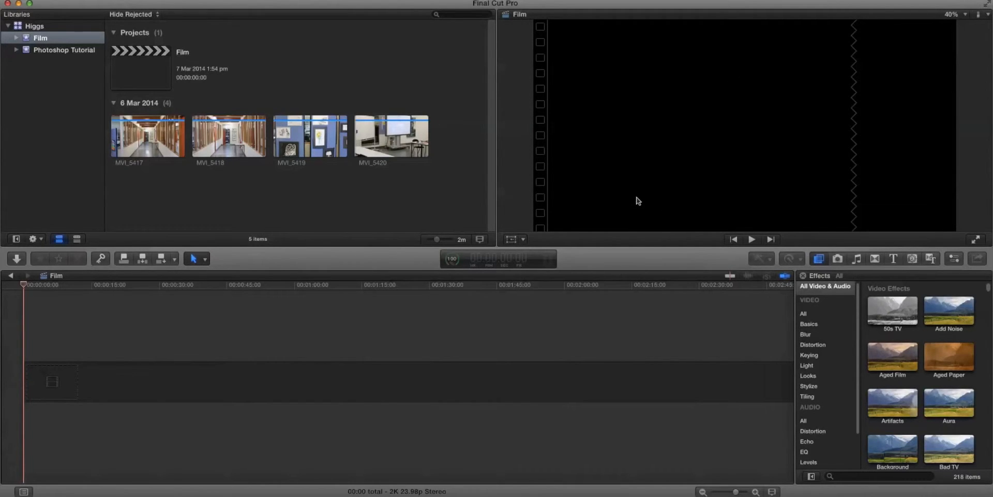
# Preview the MVI_5418 clip from the Film event by playing a few seconds of it, then clear the selection.
pyautogui.click(302, 146)
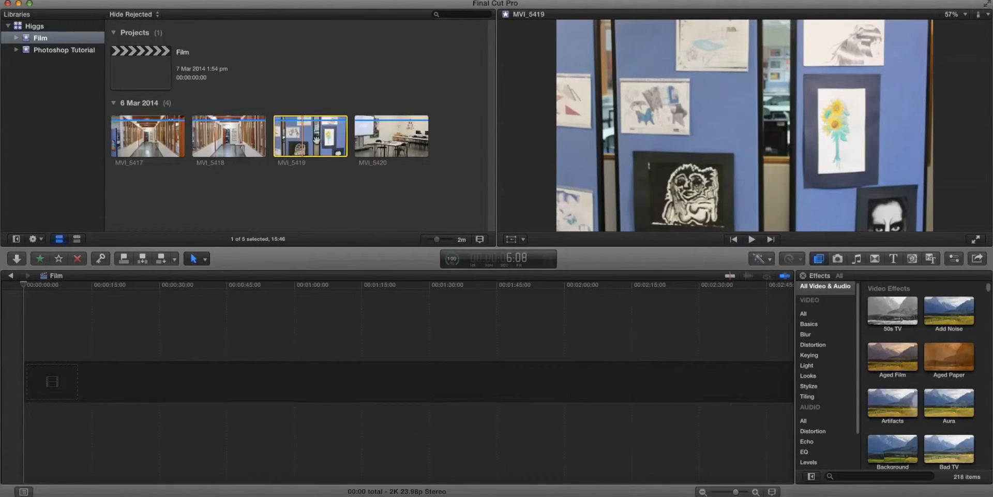
pyautogui.click(234, 138)
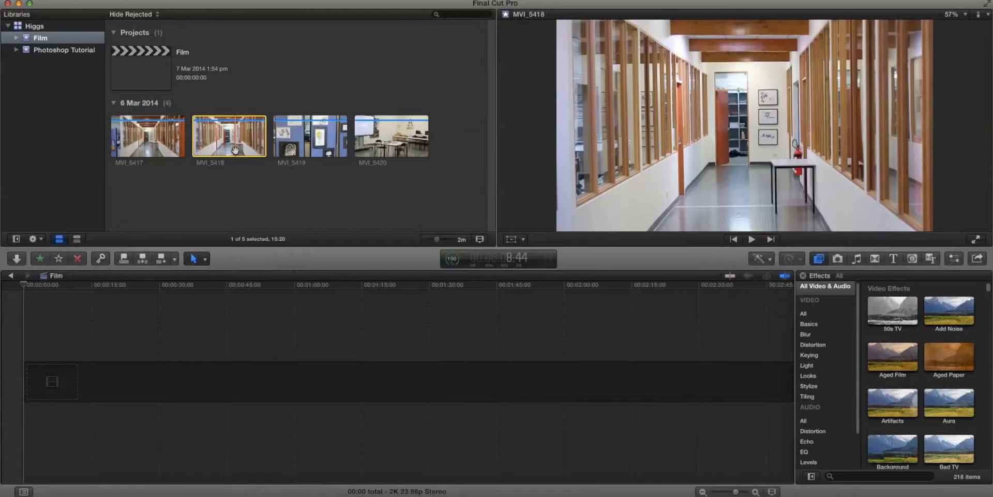
pyautogui.click(753, 240)
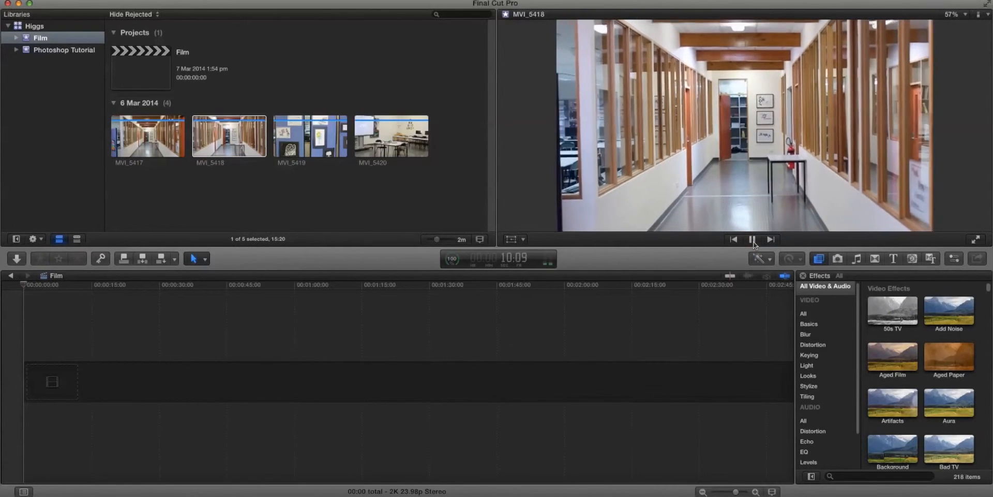
pyautogui.click(753, 240)
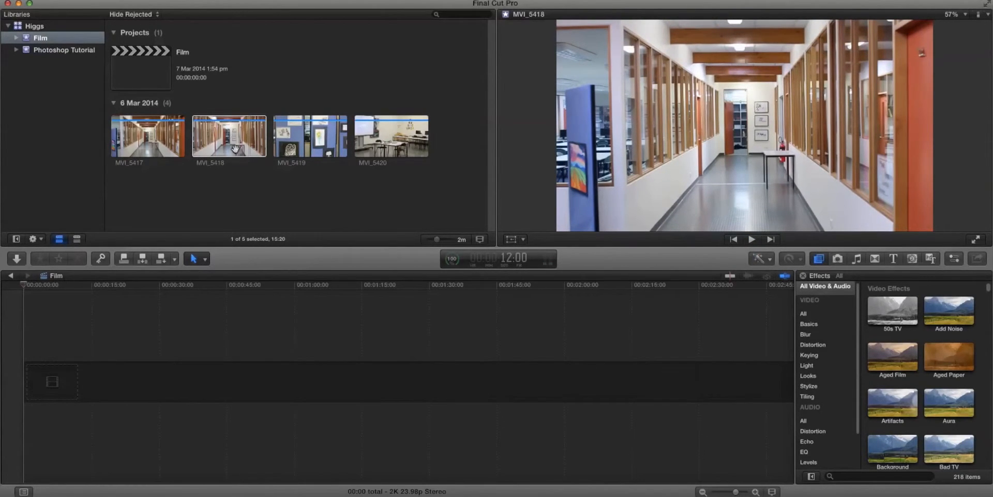
pyautogui.click(219, 212)
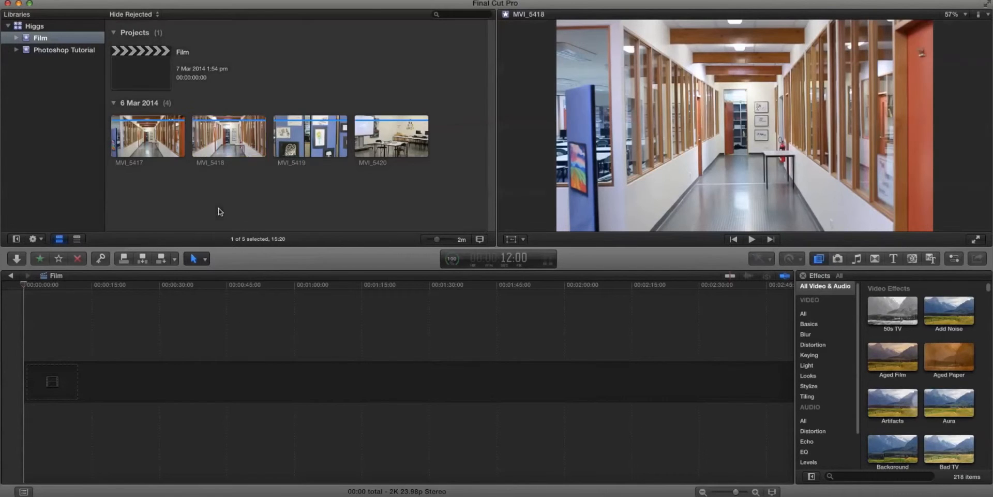
# Mark a range of about 5:34 in the middle of the MVI_5420 clip in the event browser.
pyautogui.click(232, 142)
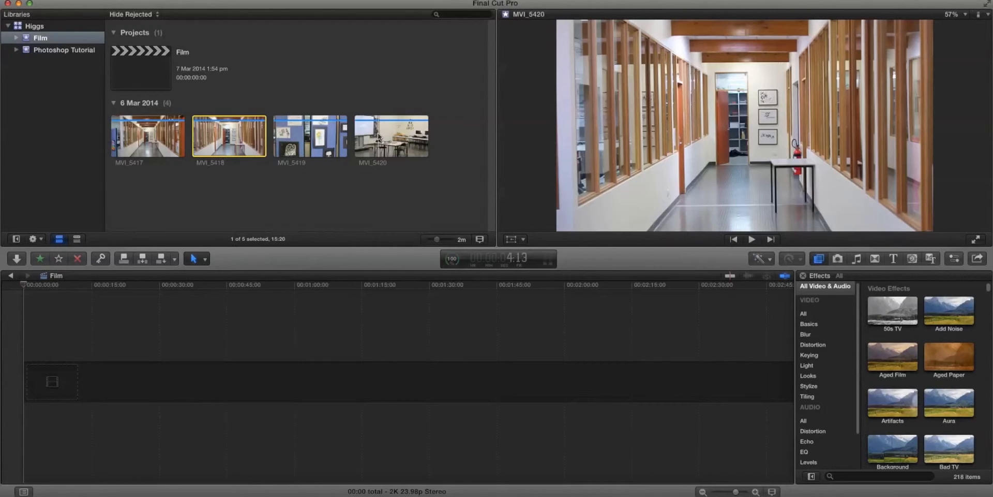
pyautogui.moveTo(379, 136); pyautogui.dragTo(410, 135)
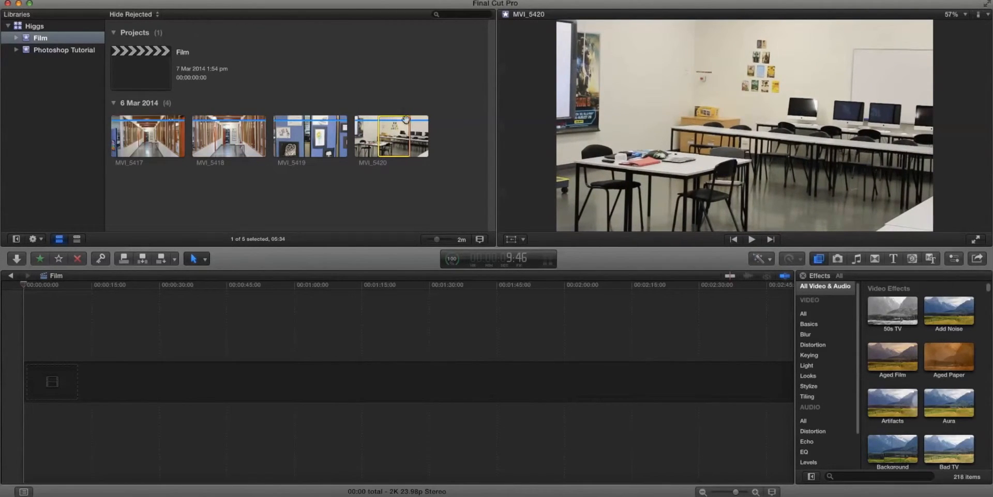
pyautogui.click(367, 206)
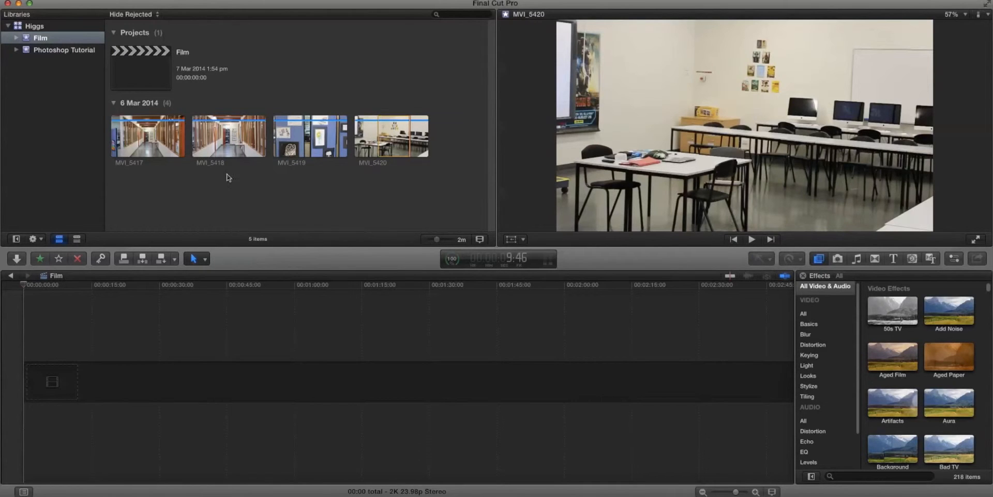
# Add the whole MVI_5418 clip to the start of the Film timeline and stop its playback.
pyautogui.click(227, 137)
pyautogui.moveTo(227, 148); pyautogui.dragTo(216, 377)
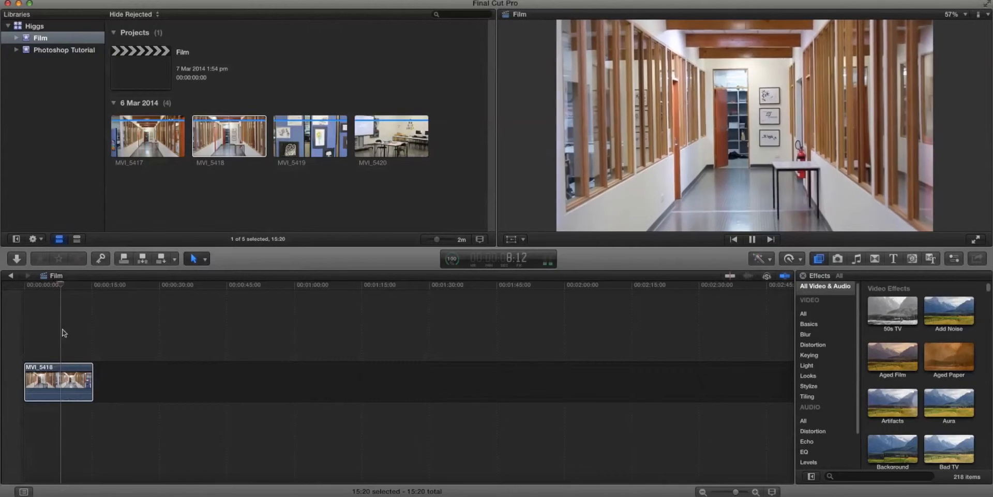
pyautogui.click(753, 240)
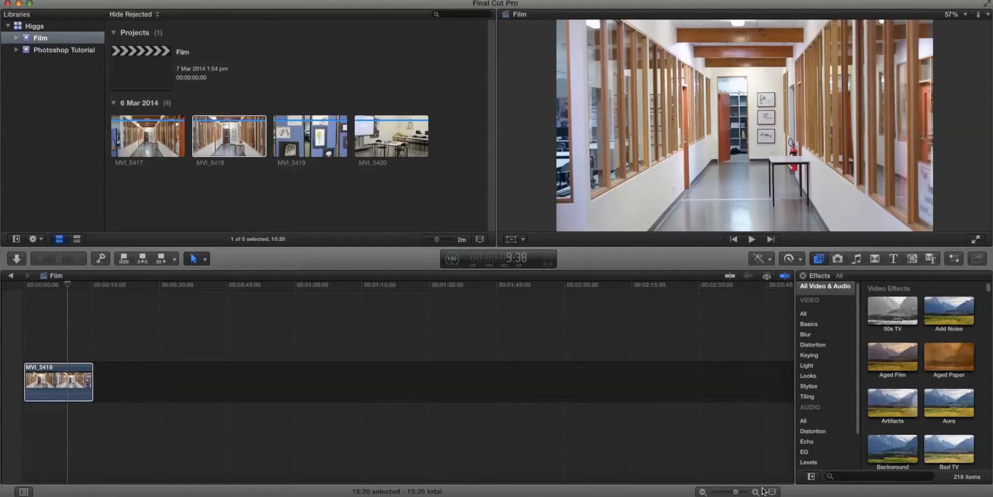
# Move the playhead to different points along the MVI_5418 timeline clip, ending at 4:36.
pyautogui.click(736, 492)
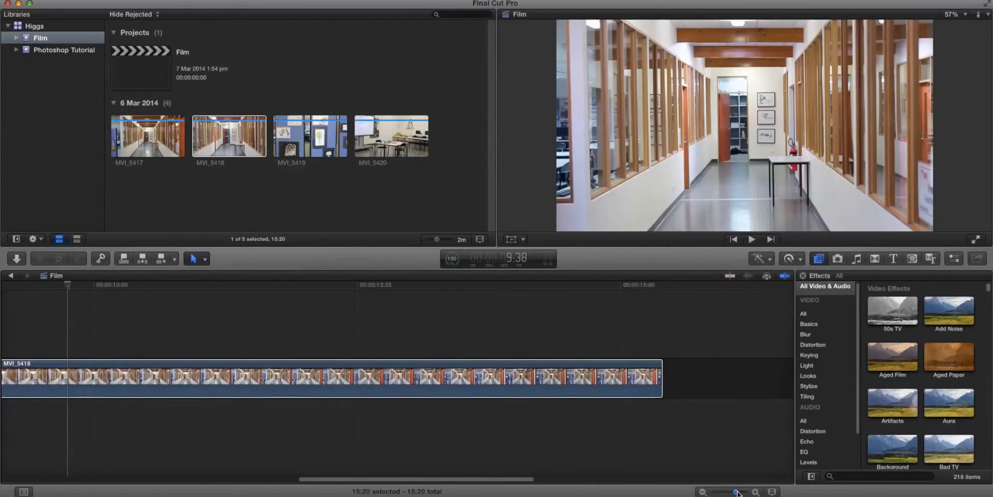
pyautogui.moveTo(738, 493); pyautogui.dragTo(739, 492)
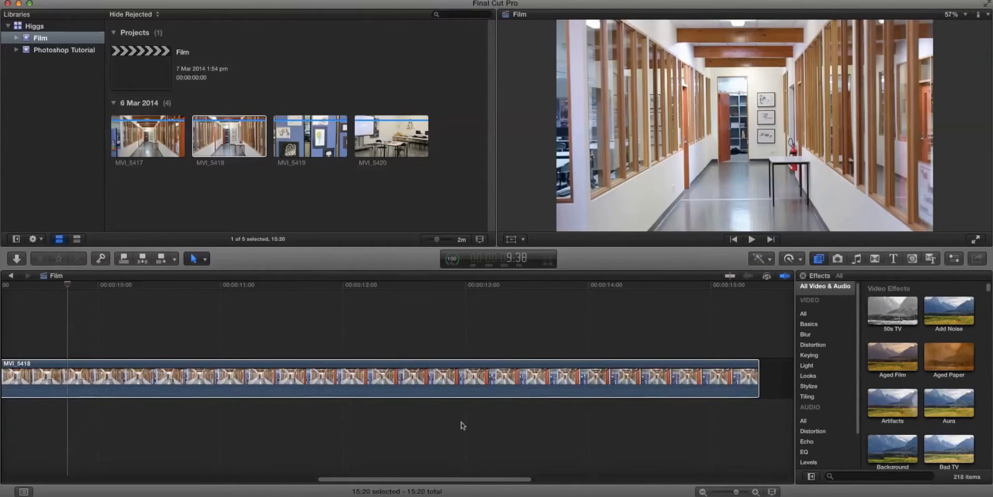
pyautogui.hscroll(-3, 111, 335)
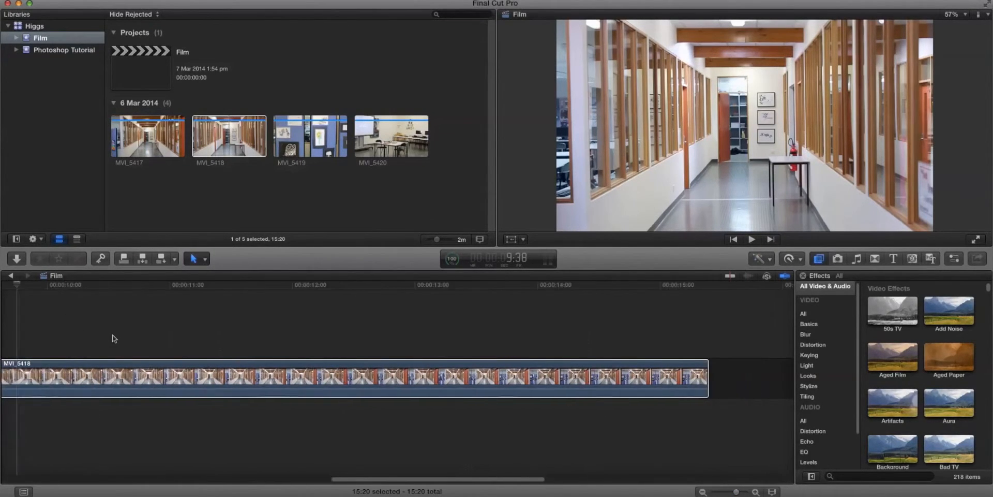
pyautogui.hscroll(-15, 115, 335)
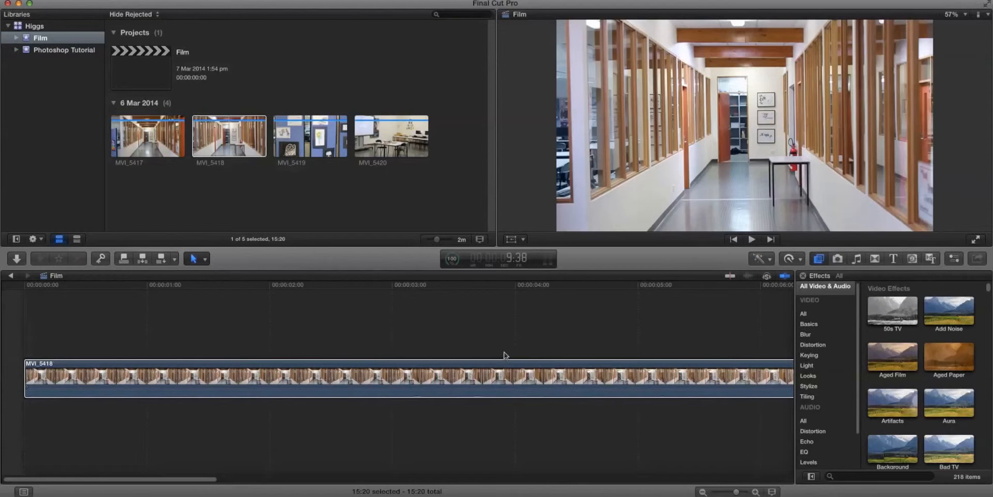
pyautogui.click(504, 380)
pyautogui.click(499, 339)
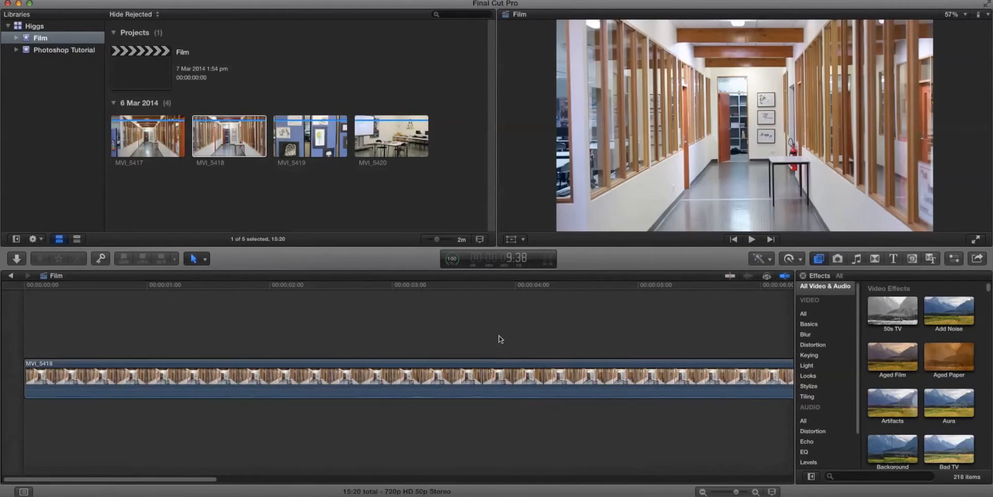
pyautogui.click(563, 342)
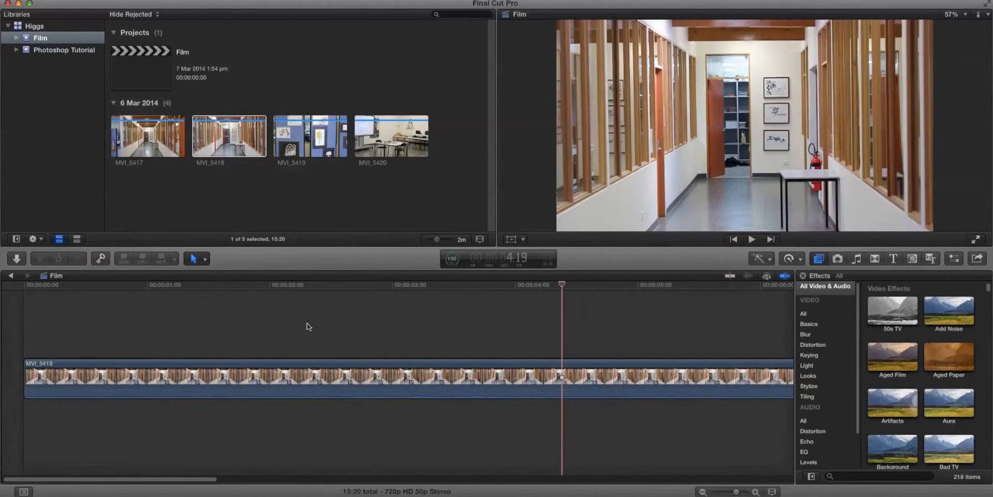
pyautogui.click(275, 339)
pyautogui.click(427, 336)
pyautogui.click(605, 344)
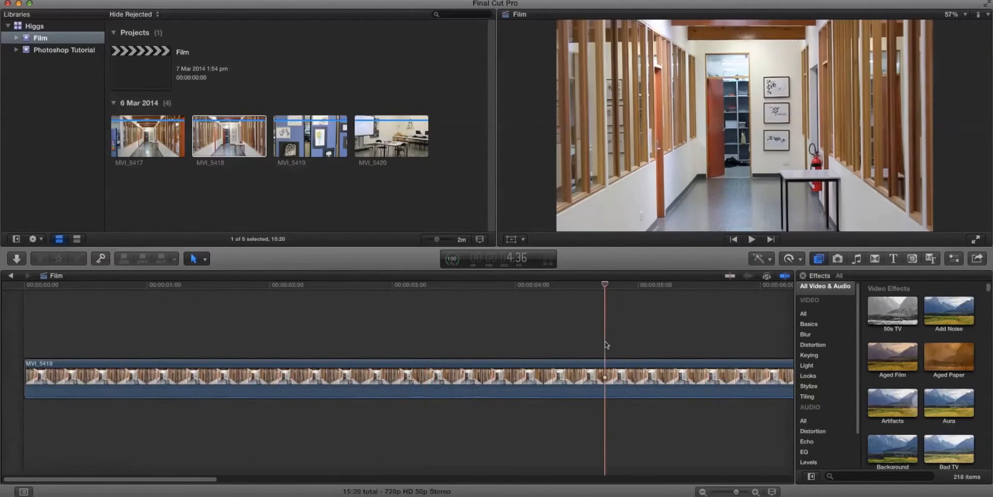
# Raise the audio level of the MVI_5418 timeline clip slightly and play it back from 3:11.
pyautogui.moveTo(510, 388)
pyautogui.moveTo(415, 389)
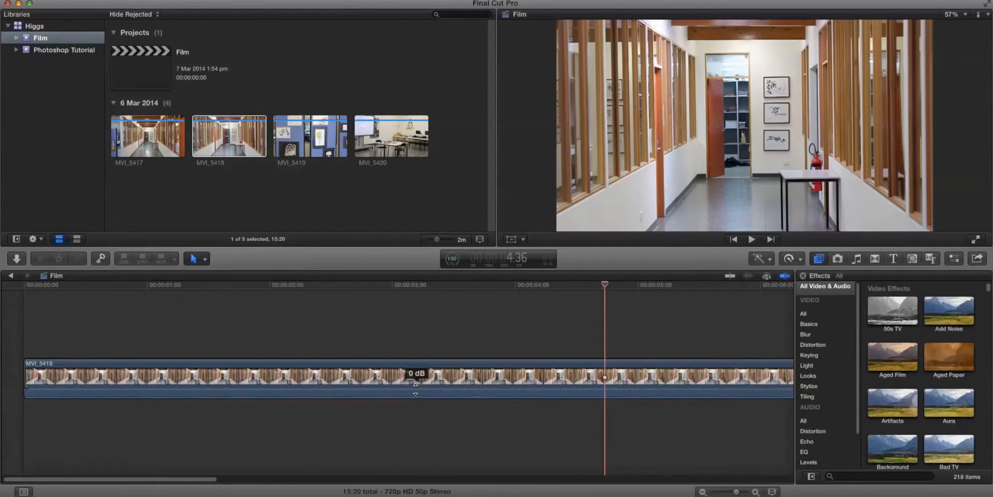
pyautogui.moveTo(416, 384)
pyautogui.mouseDown()
pyautogui.moveTo(422, 397)
pyautogui.moveTo(424, 382)
pyautogui.mouseUp()
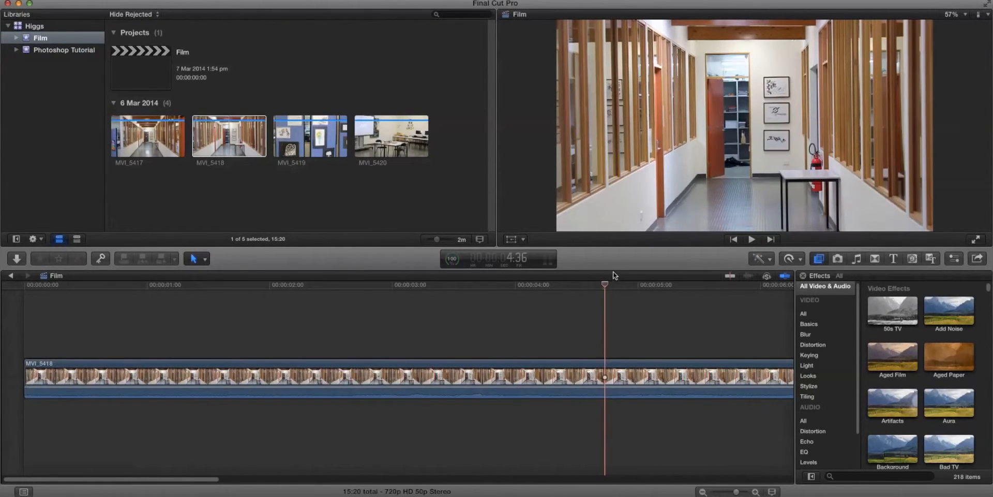
pyautogui.moveTo(606, 286); pyautogui.dragTo(421, 308)
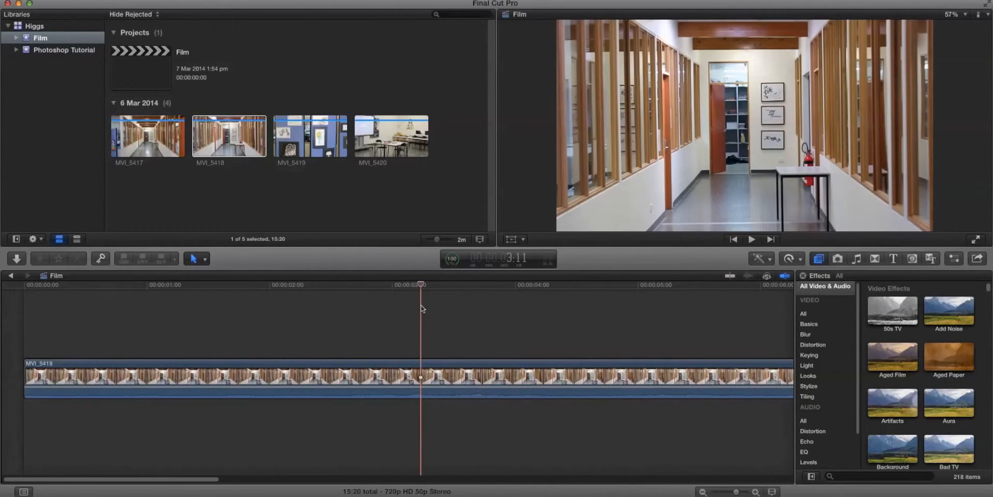
pyautogui.click(755, 239)
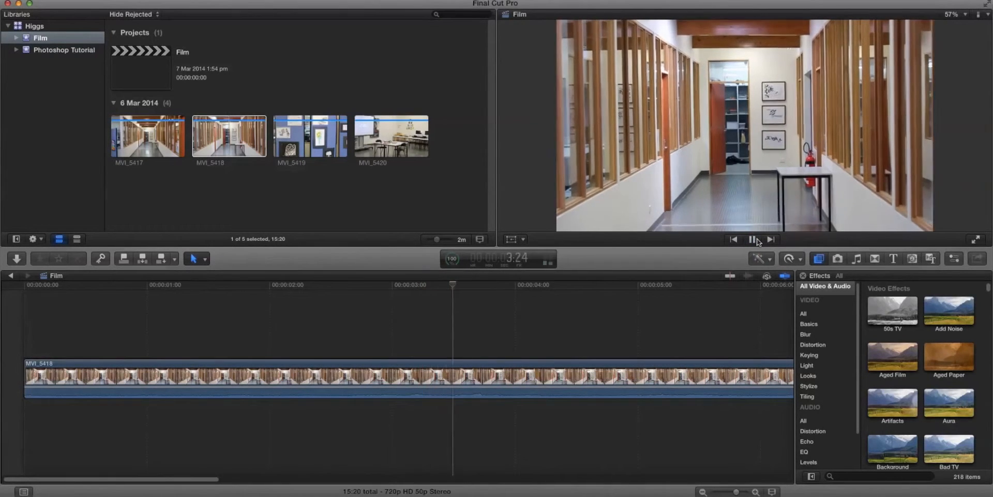
pyautogui.click(754, 239)
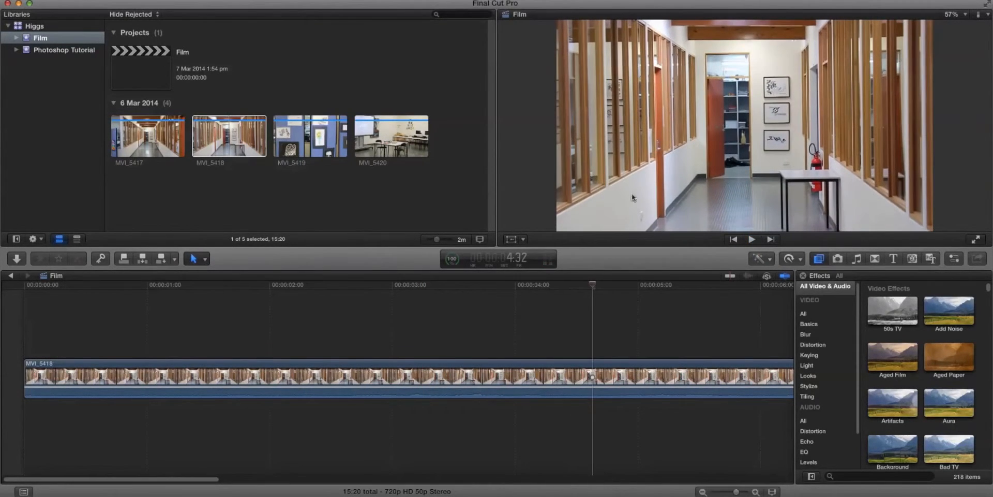
# Lower the audio level of the MVI_5418 timeline clip all the way to silence.
pyautogui.moveTo(462, 386); pyautogui.dragTo(462, 437)
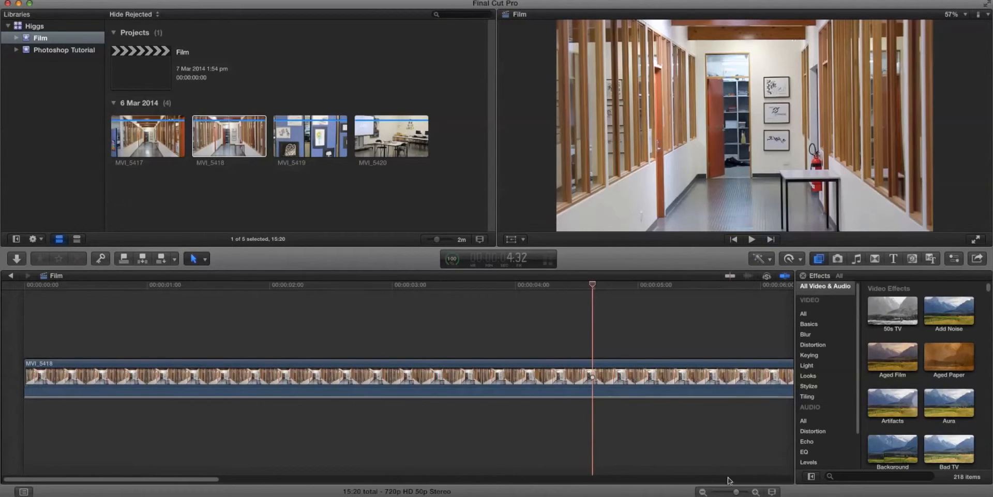
pyautogui.click(703, 491)
pyautogui.click(703, 492)
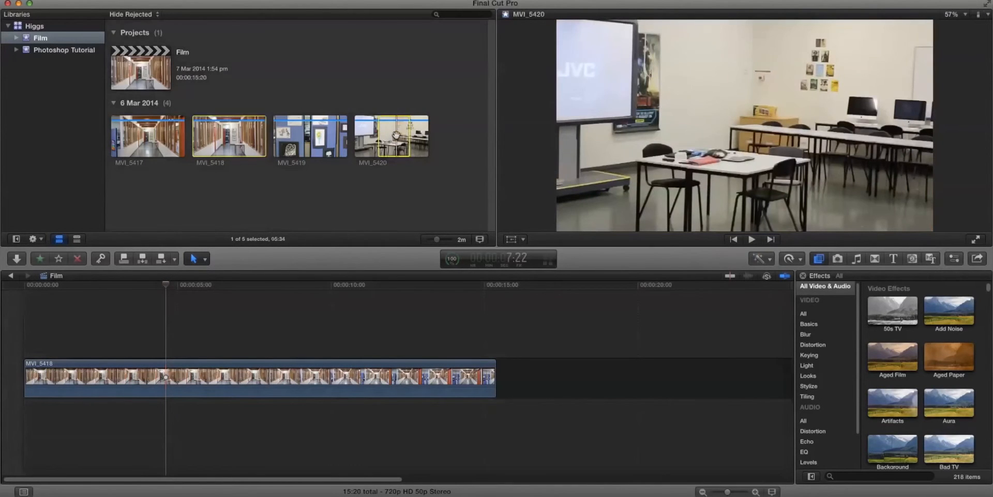
# Add the whole MVI_5420 clip after MVI_5418 on the Film timeline and play back across the cut.
pyautogui.click(393, 135)
pyautogui.moveTo(377, 137); pyautogui.dragTo(543, 376)
pyautogui.click(480, 343)
pyautogui.press('space')
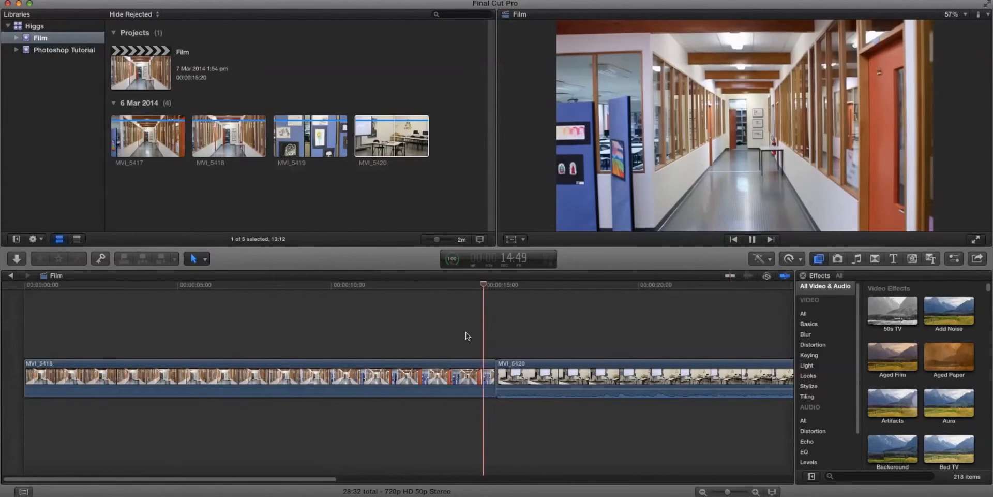
pyautogui.press('space')
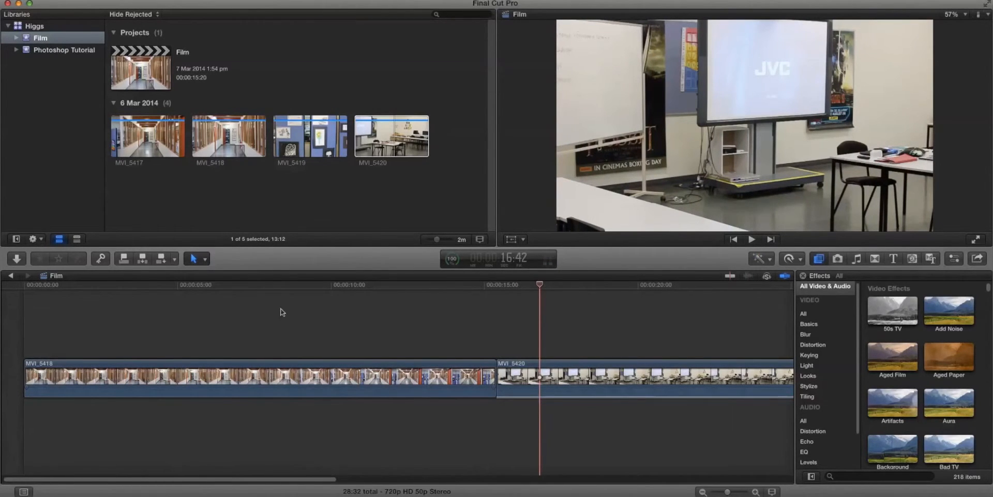
# Play back the MVI_5418 timeline clip from near its start and park the playhead at 6:28.
pyautogui.hscroll(5, 349, 388)
pyautogui.hscroll(-5, 352, 389)
pyautogui.moveTo(535, 284); pyautogui.dragTo(91, 333)
pyautogui.press('space')
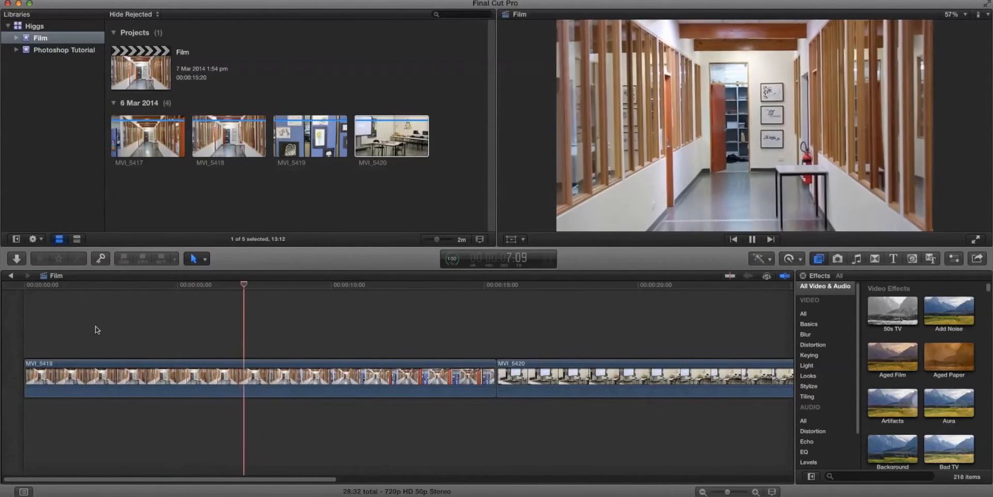
pyautogui.press('space')
pyautogui.moveTo(271, 284); pyautogui.dragTo(225, 302)
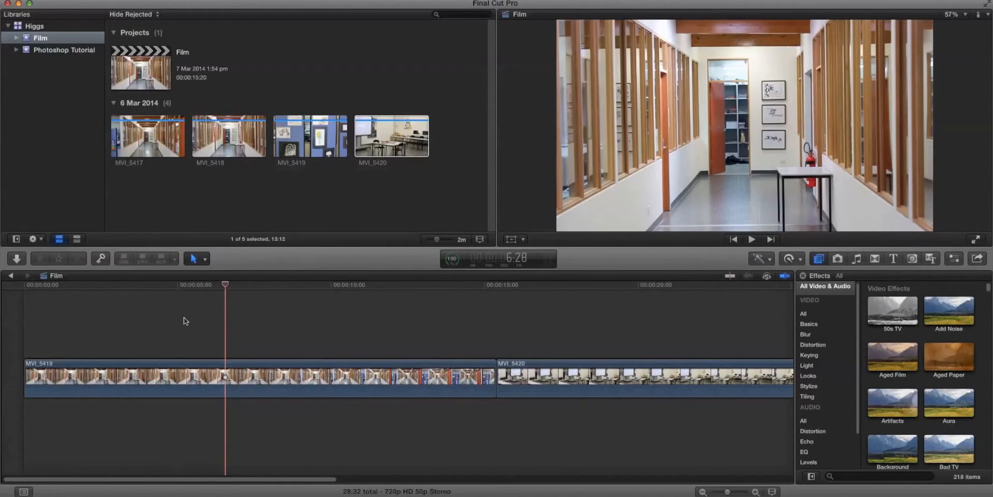
# Split the MVI_5418 timeline clip in two at 6:28 with the Blade tool.
pyautogui.click(203, 258)
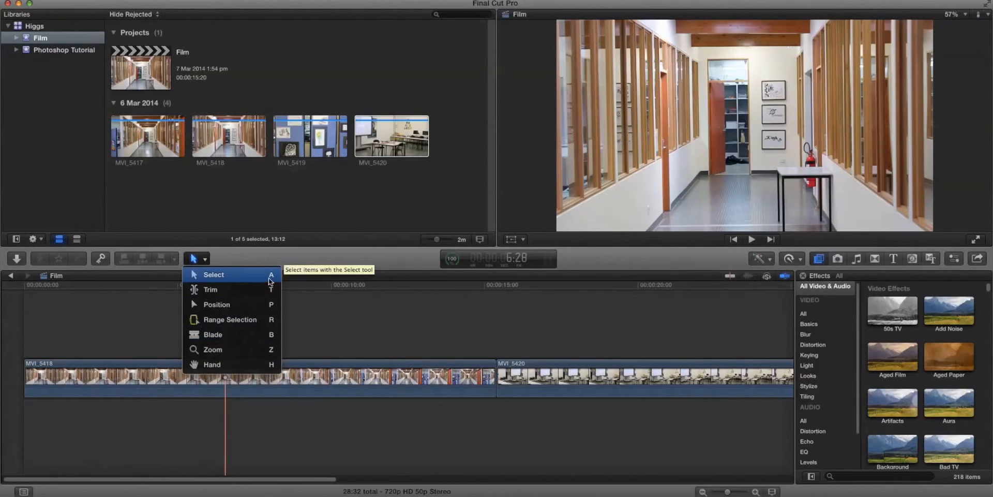
pyautogui.click(327, 341)
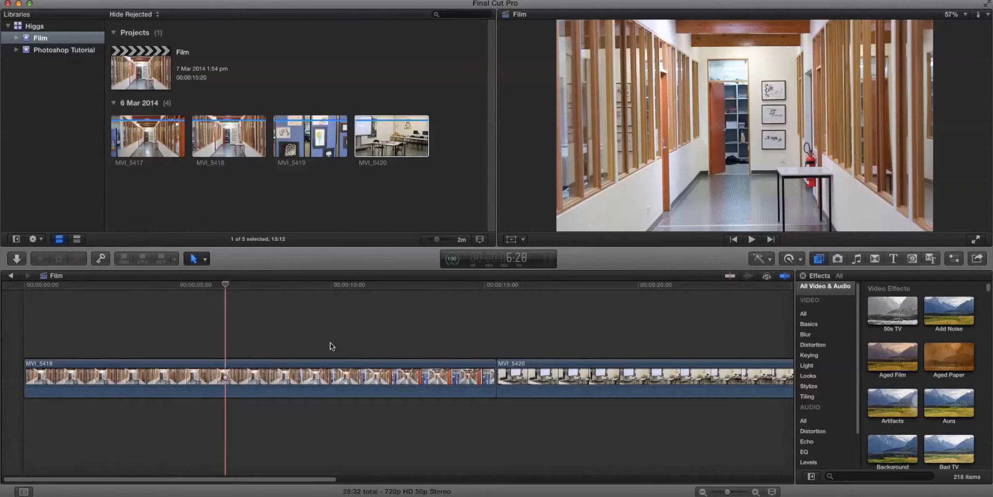
pyautogui.click(225, 372)
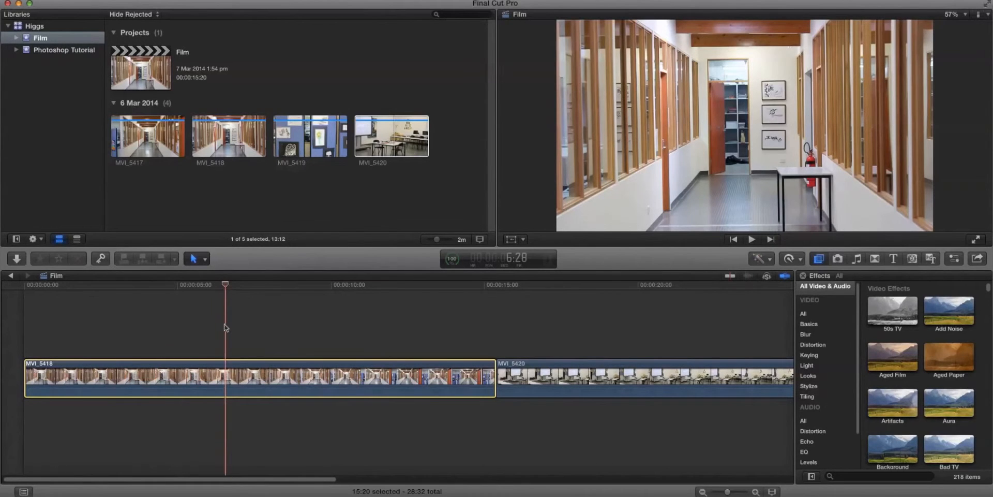
pyautogui.moveTo(226, 286); pyautogui.dragTo(230, 285)
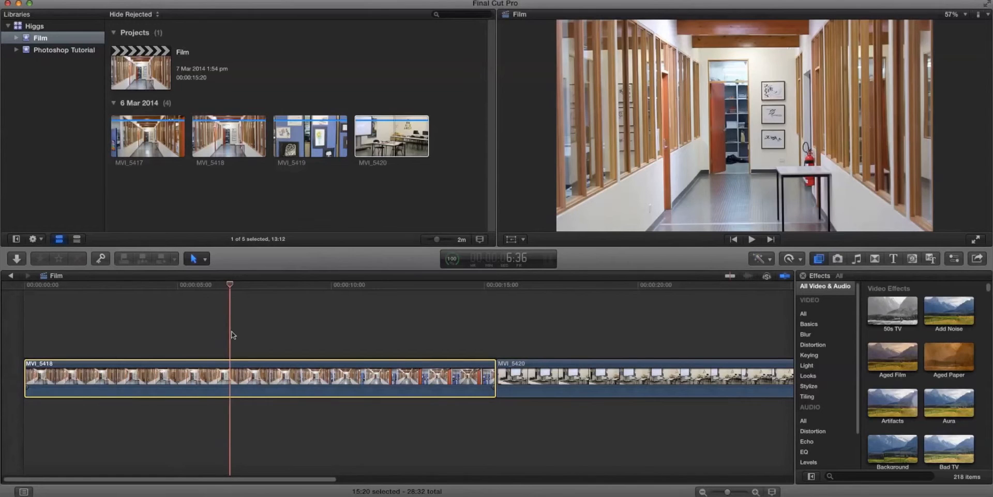
pyautogui.moveTo(231, 285); pyautogui.dragTo(225, 285)
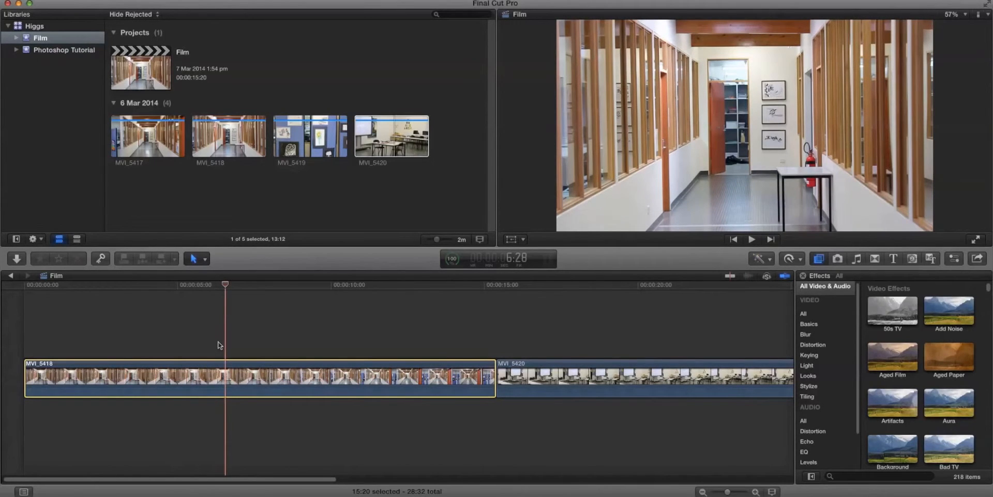
pyautogui.press('b')
pyautogui.click(226, 373)
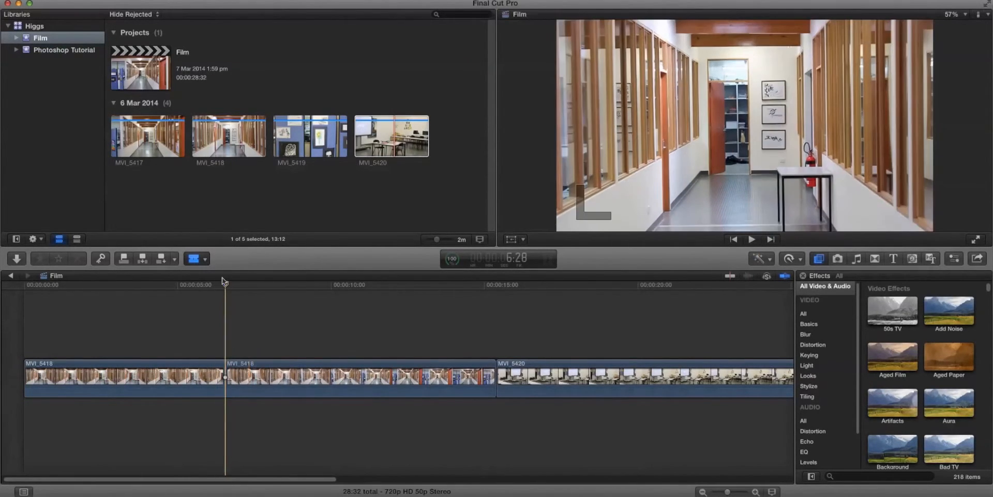
# Move the playhead past the cut to 7:16 and switch back to the Select tool.
pyautogui.moveTo(225, 284); pyautogui.dragTo(247, 287)
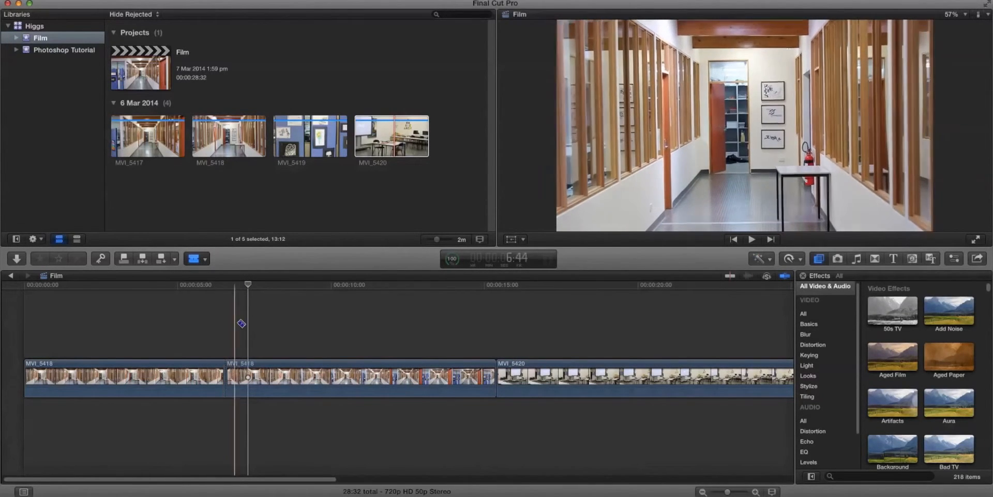
pyautogui.click(247, 285)
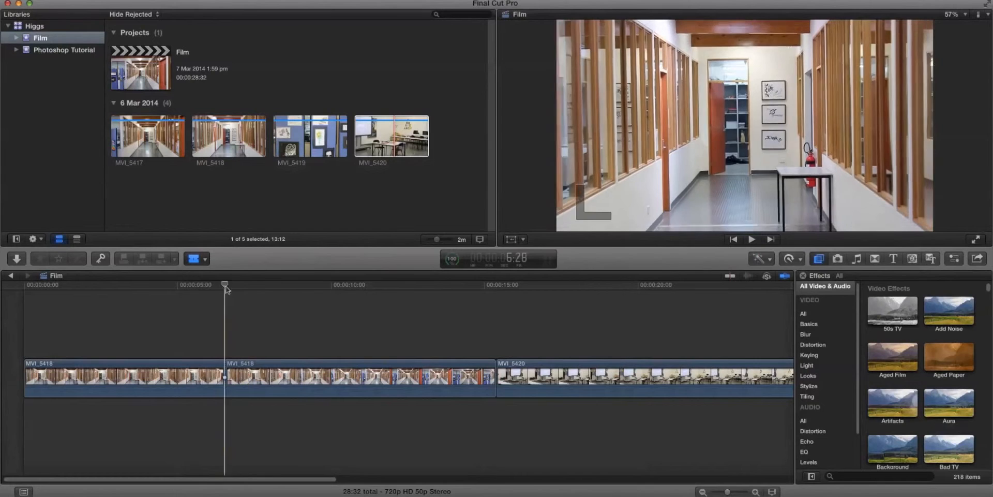
pyautogui.click(248, 286)
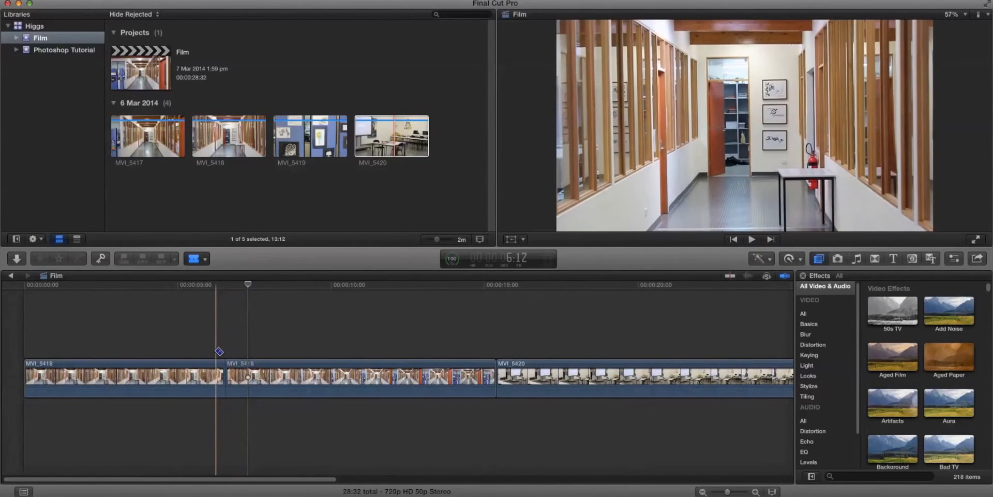
pyautogui.press('a')
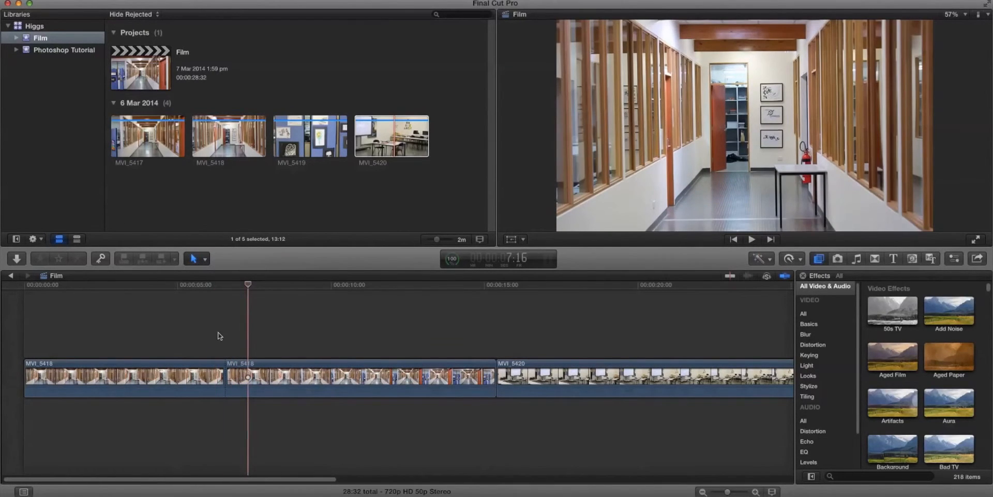
# Compare the two MVI_5418 segments by selecting each, and delete the first one from the timeline.
pyautogui.click(203, 378)
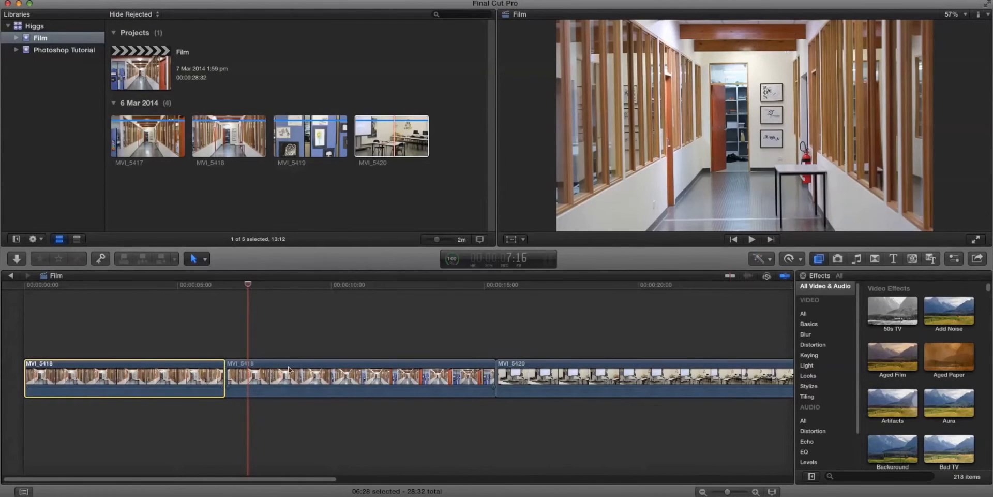
pyautogui.click(277, 378)
pyautogui.click(213, 382)
pyautogui.click(293, 375)
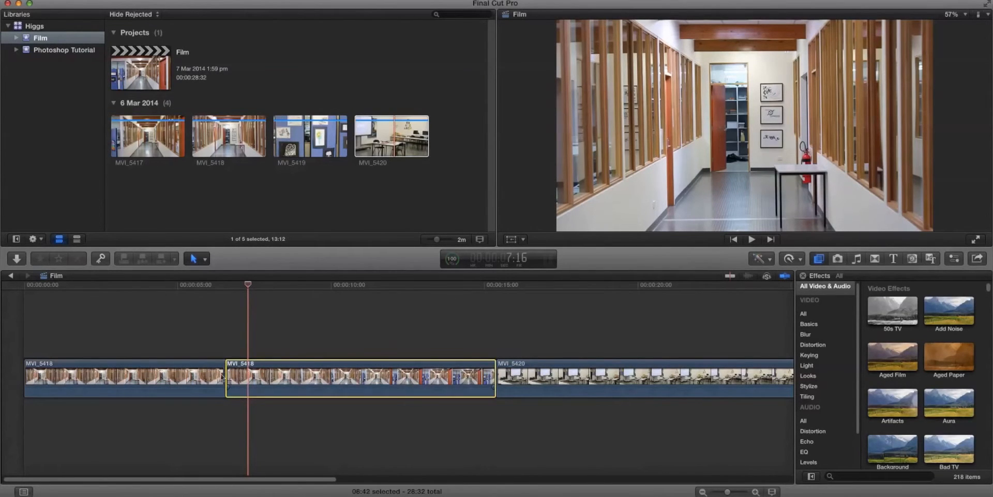
pyautogui.click(201, 376)
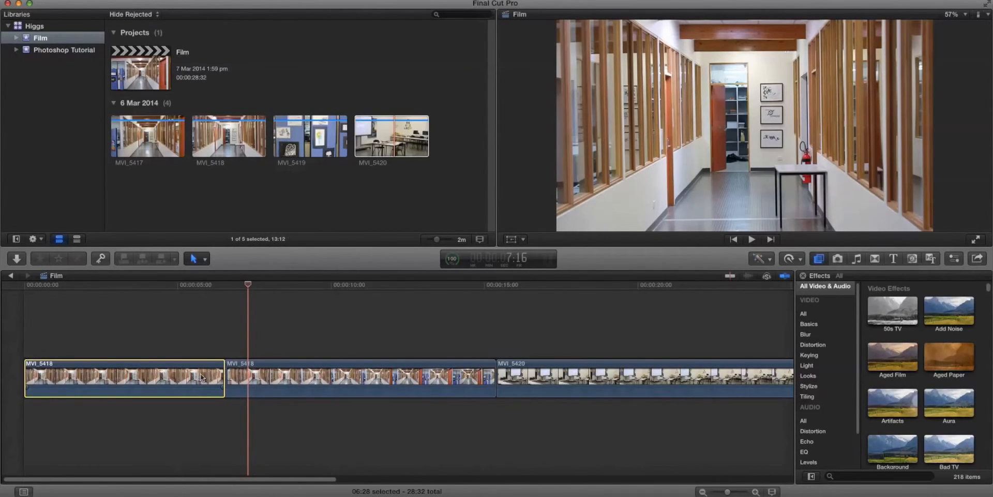
pyautogui.press('Delete')
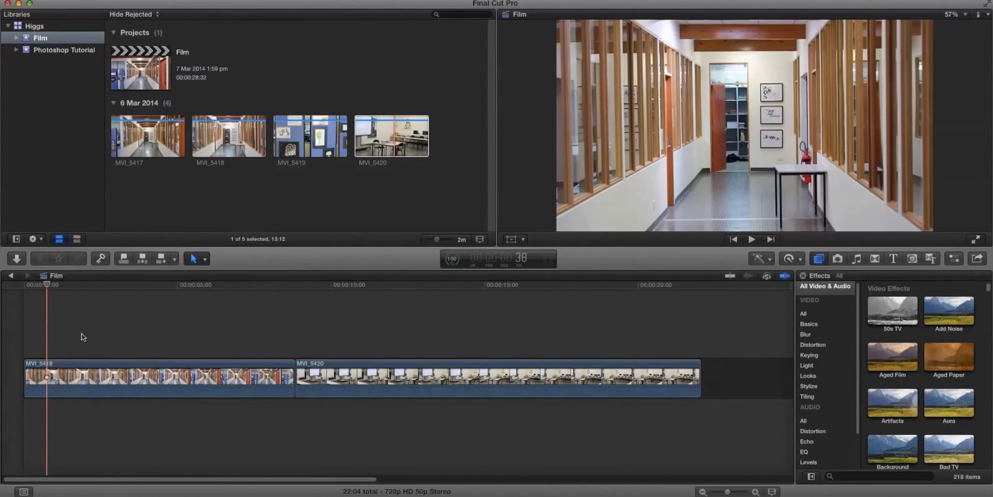
# Move the playhead into the beginning of the MVI_5420 timeline clip, ending at 10:27.
pyautogui.moveTo(65, 286); pyautogui.dragTo(324, 290)
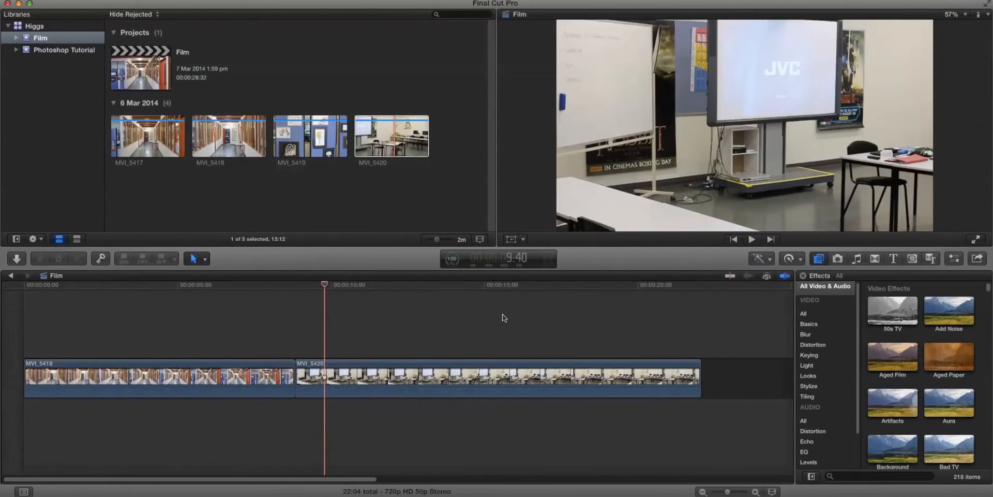
pyautogui.moveTo(325, 286); pyautogui.dragTo(340, 286)
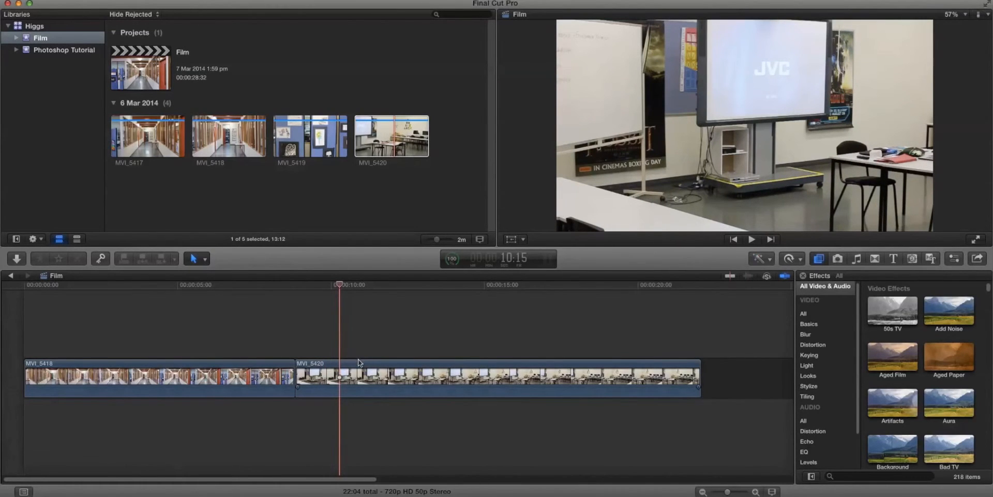
pyautogui.moveTo(342, 287); pyautogui.dragTo(348, 312)
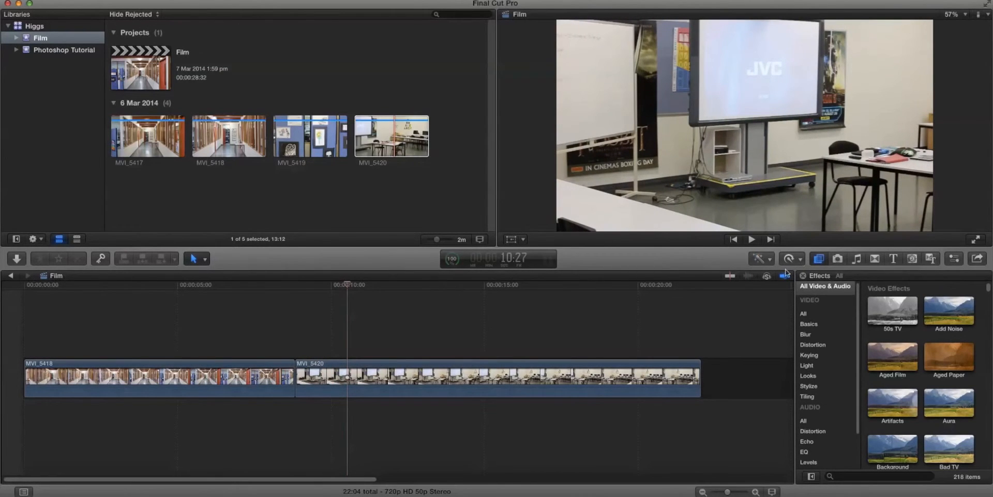
# Add a Cross Dissolve from the Dissolves transitions between MVI_5418 and MVI_5420, letting the clips' media overlap.
pyautogui.click(875, 259)
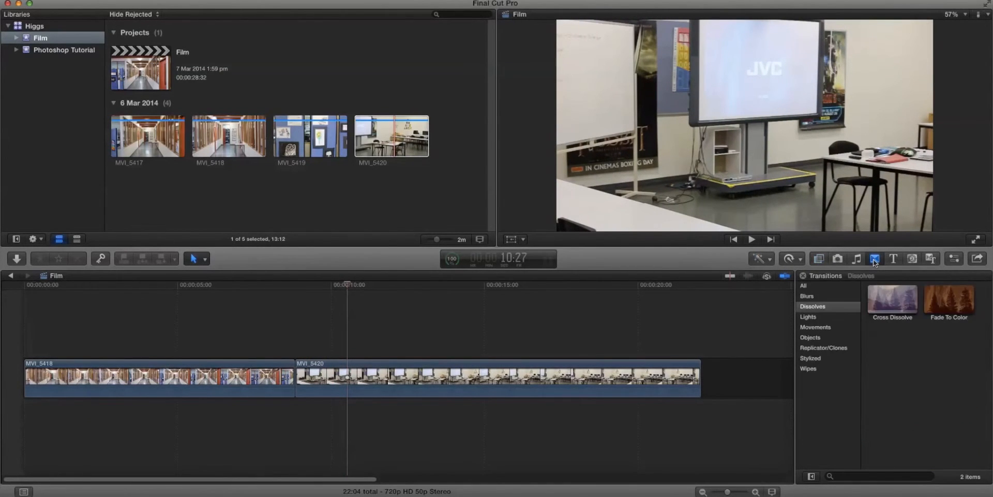
pyautogui.click(805, 286)
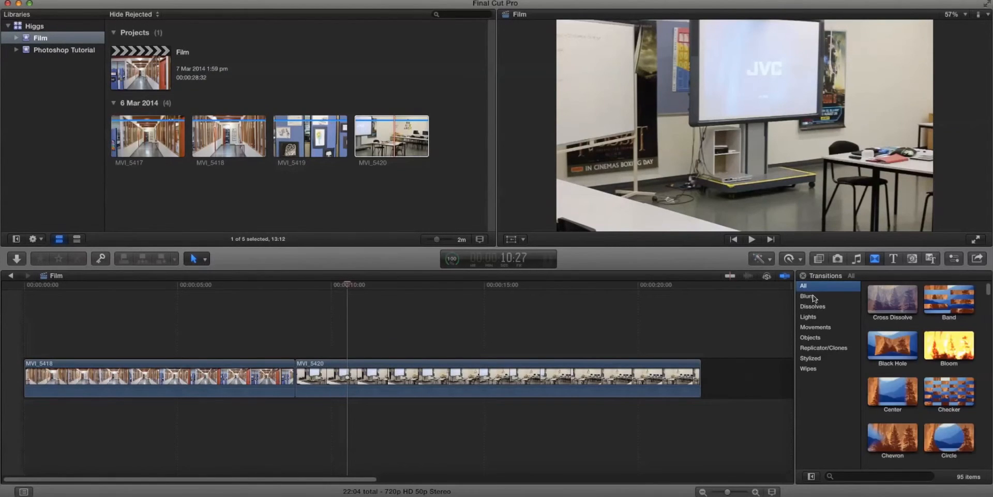
pyautogui.click(813, 297)
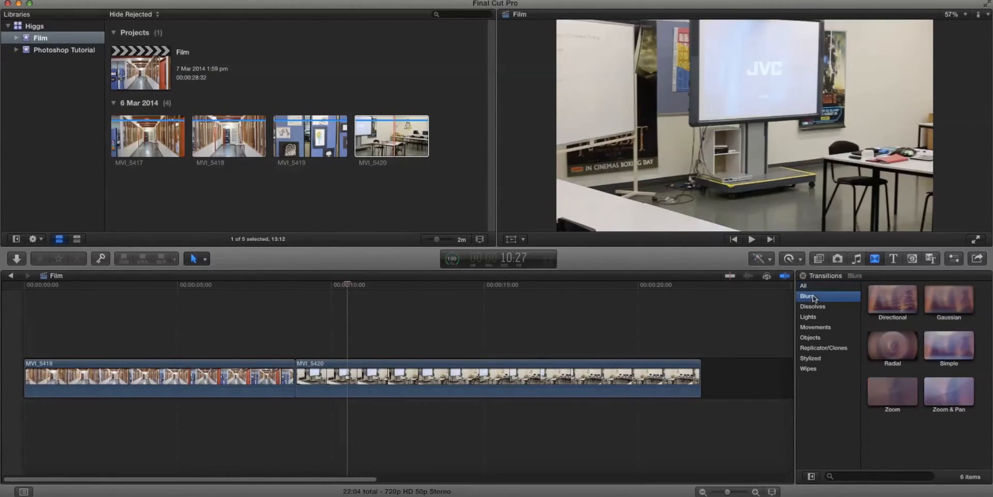
pyautogui.click(815, 308)
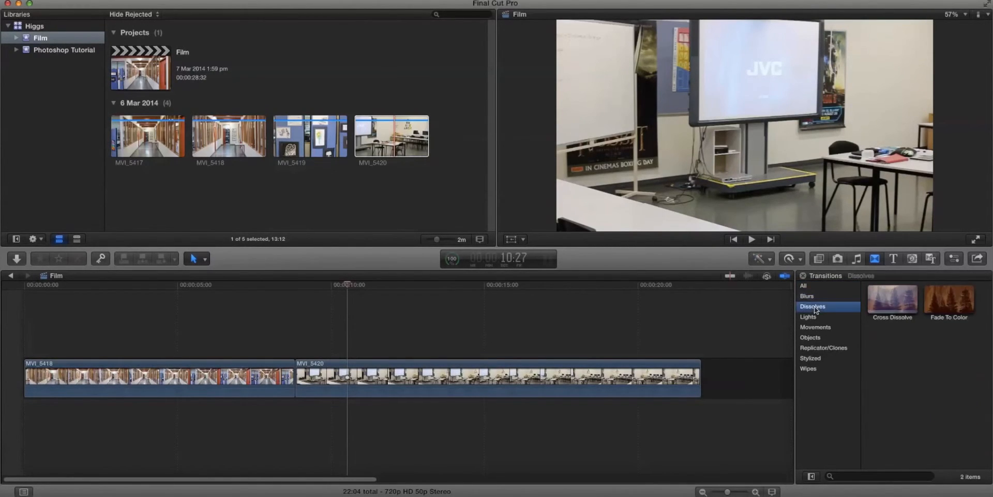
pyautogui.click(903, 287)
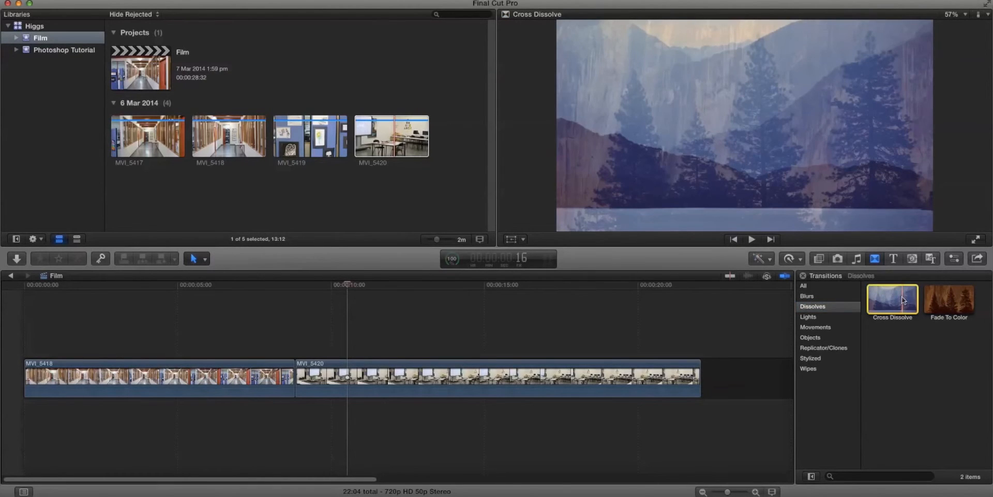
pyautogui.moveTo(902, 296); pyautogui.dragTo(298, 377)
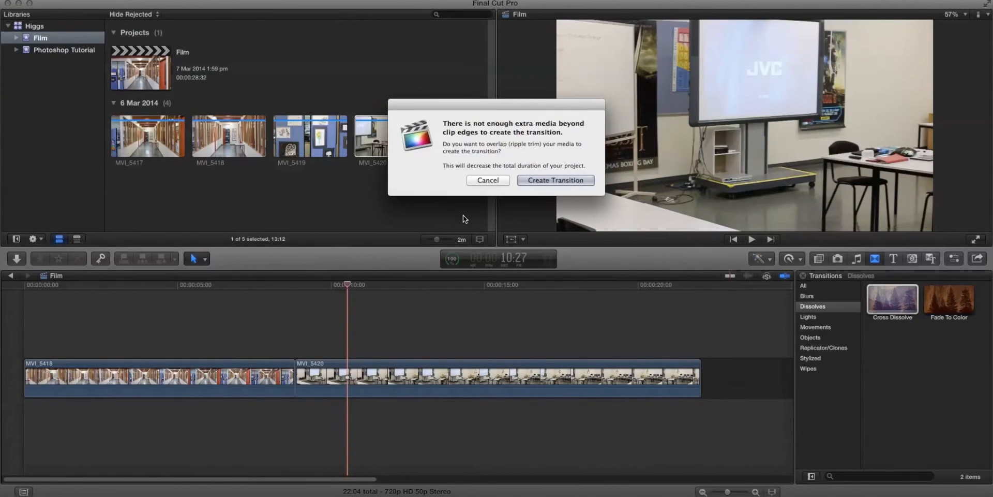
pyautogui.click(568, 181)
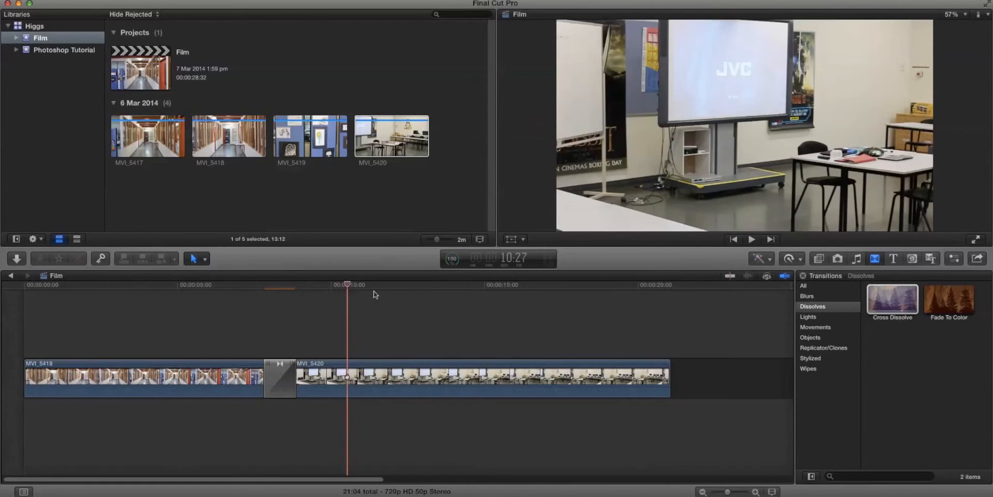
# Play back the cross dissolve between MVI_5418 and MVI_5420 twice, starting shortly before it.
pyautogui.moveTo(347, 285); pyautogui.dragTo(236, 300)
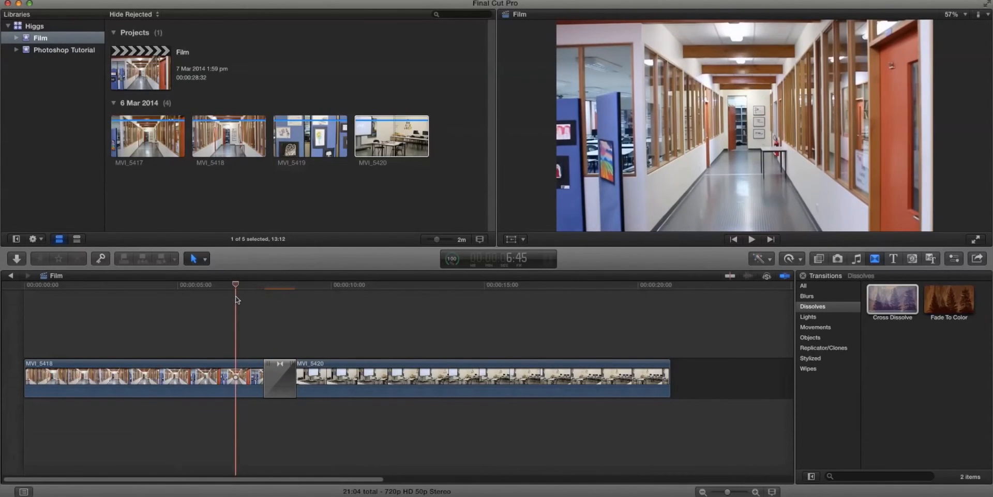
pyautogui.press('space')
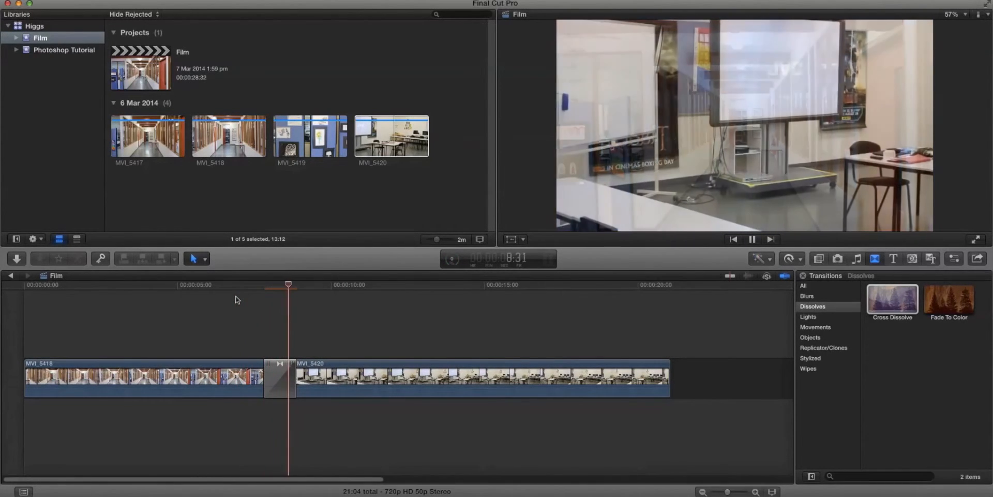
pyautogui.press('space')
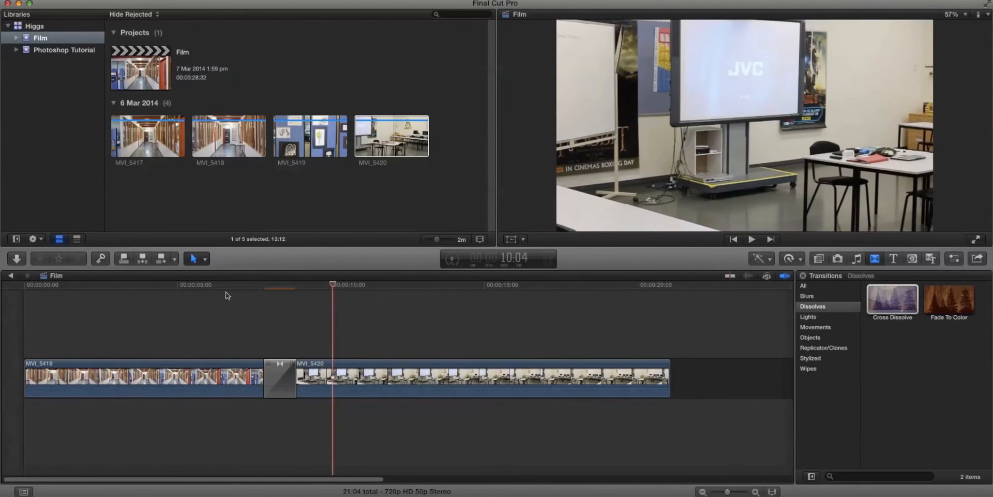
pyautogui.click(226, 291)
pyautogui.press('space')
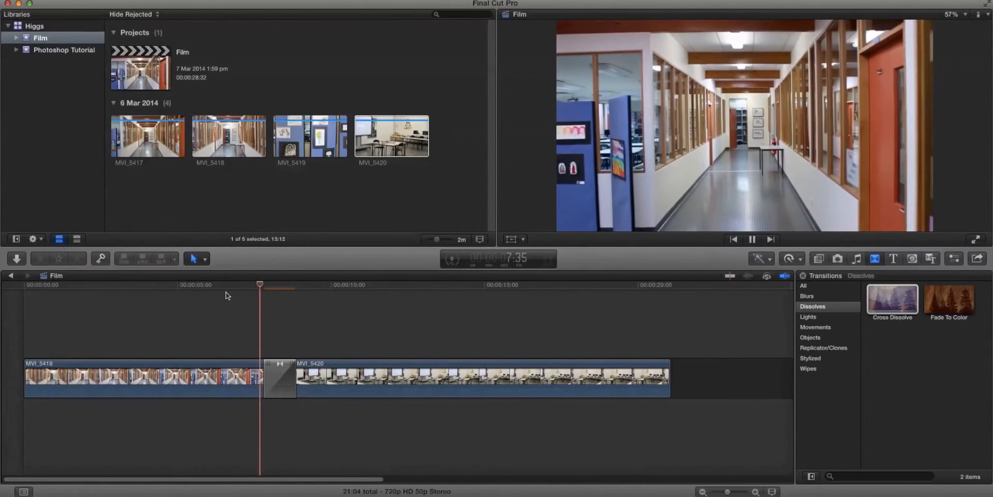
pyautogui.press('space')
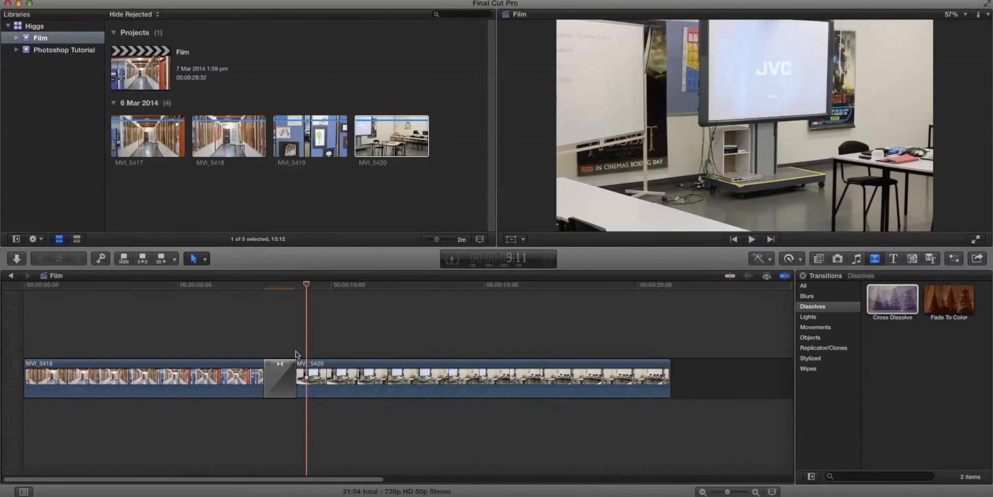
# Open the cross dissolve in the Precision Editor and trim about one second off the end of MVI_5418.
pyautogui.moveTo(291, 363); pyautogui.dragTo(294, 368)
pyautogui.click(265, 368)
pyautogui.doubleClick(280, 367)
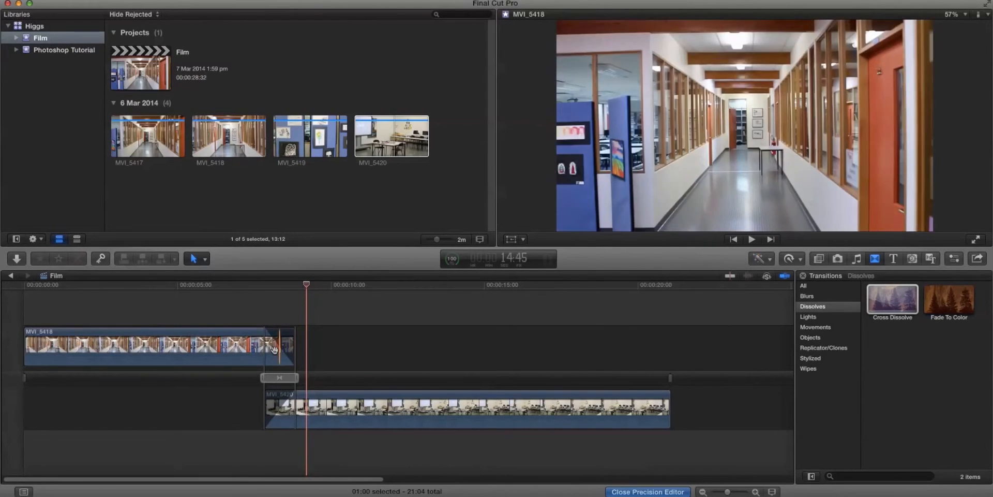
pyautogui.moveTo(245, 346); pyautogui.dragTo(277, 345)
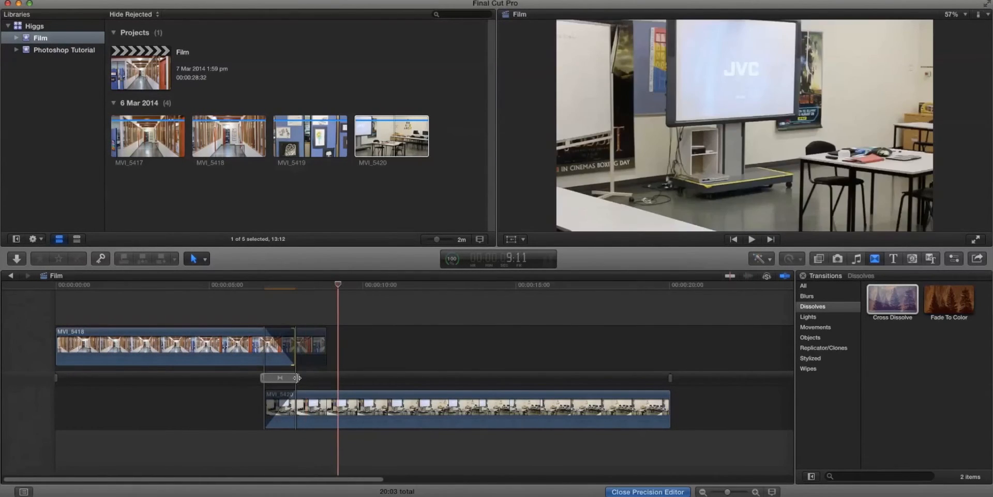
# Lengthen the cross dissolve to about 2.5 seconds in the Precision Editor and play it back.
pyautogui.moveTo(296, 378); pyautogui.dragTo(322, 377)
pyautogui.click(163, 305)
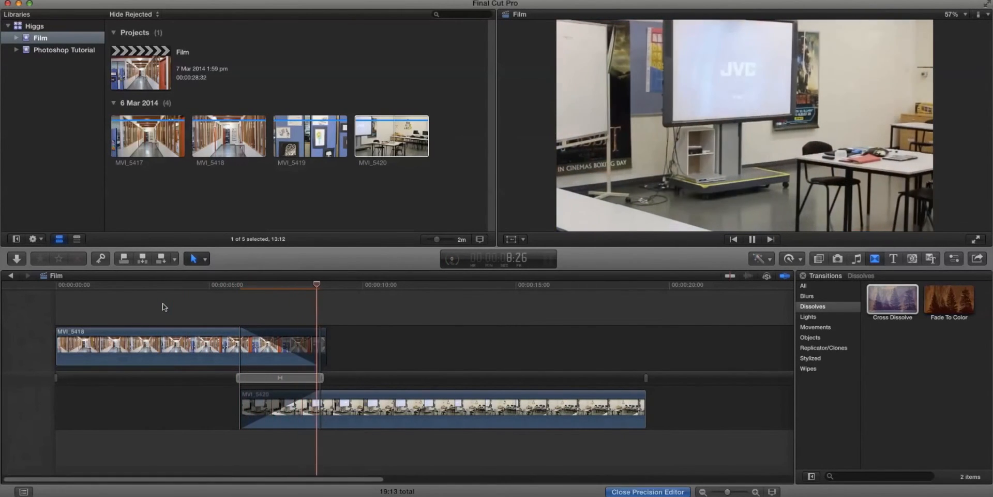
pyautogui.press('space')
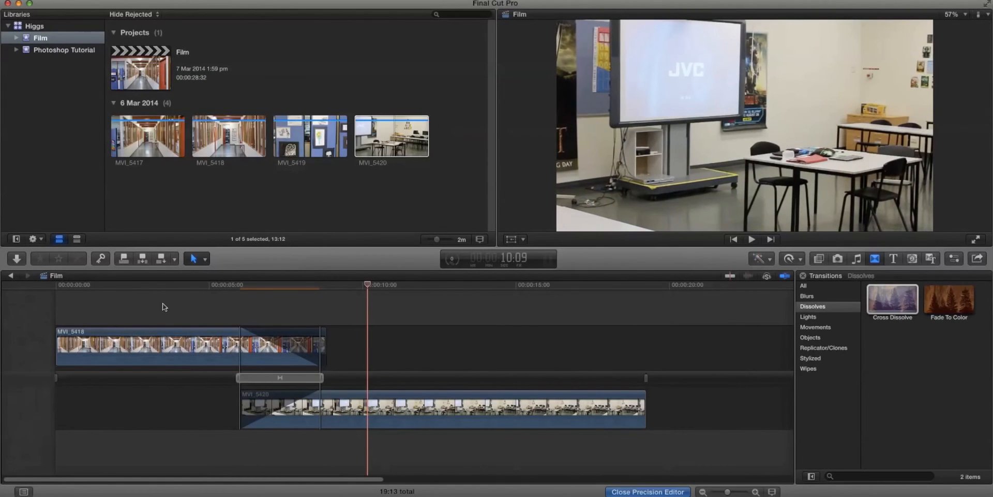